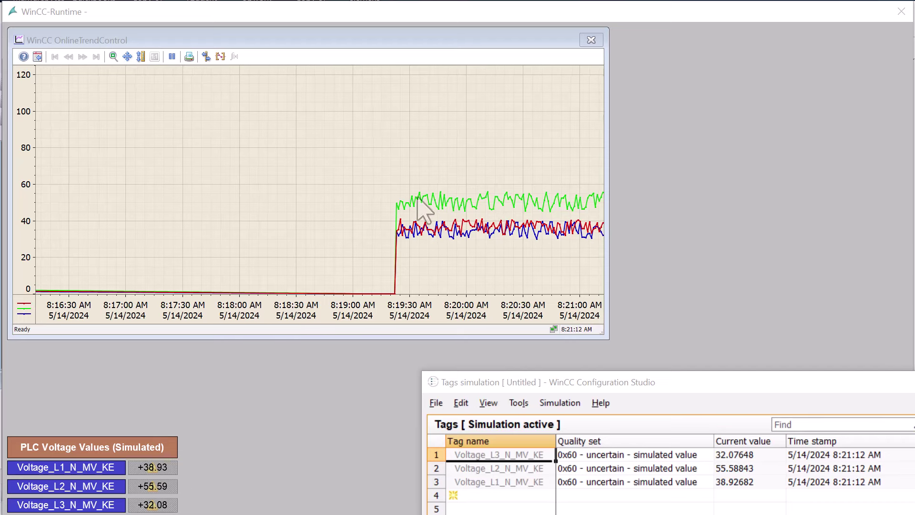
# - Open the online trend control's properties and inspect the L2_N_MV_KE and L3_N_MV_KE trends
pyautogui.click(37, 56)
pyautogui.click(87, 126)
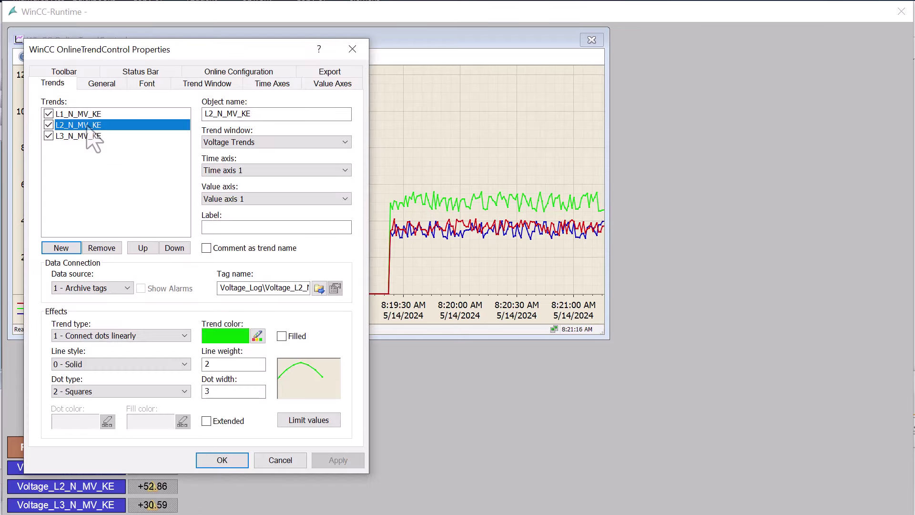
pyautogui.click(90, 137)
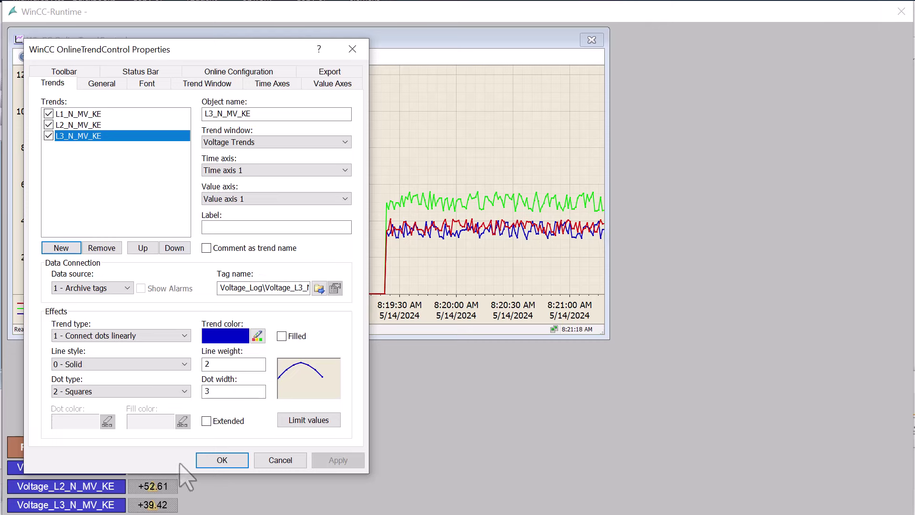
# - Close the trend control properties dialog with OK, leaving settings unchanged
pyautogui.click(221, 461)
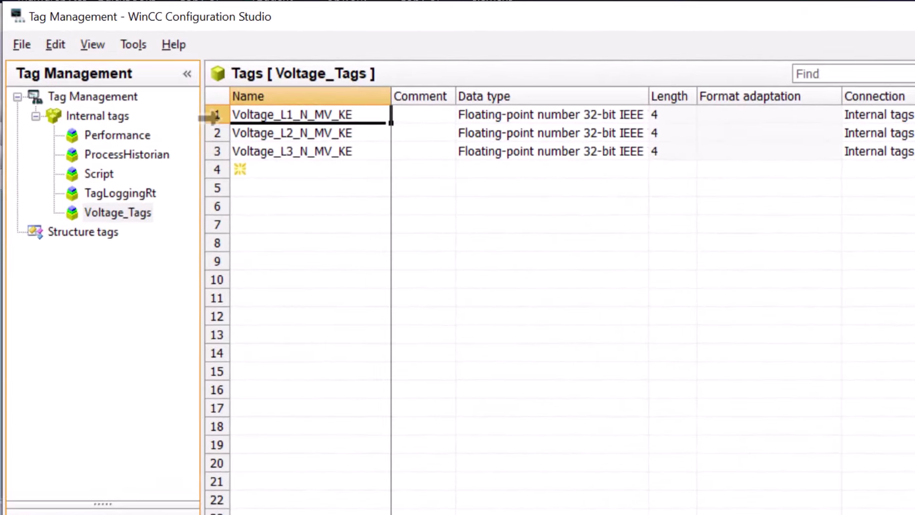
# - Add a new tag named Total_Voltage in row 4 below the three voltage tags
pyautogui.click(209, 117)
pyautogui.click(212, 133)
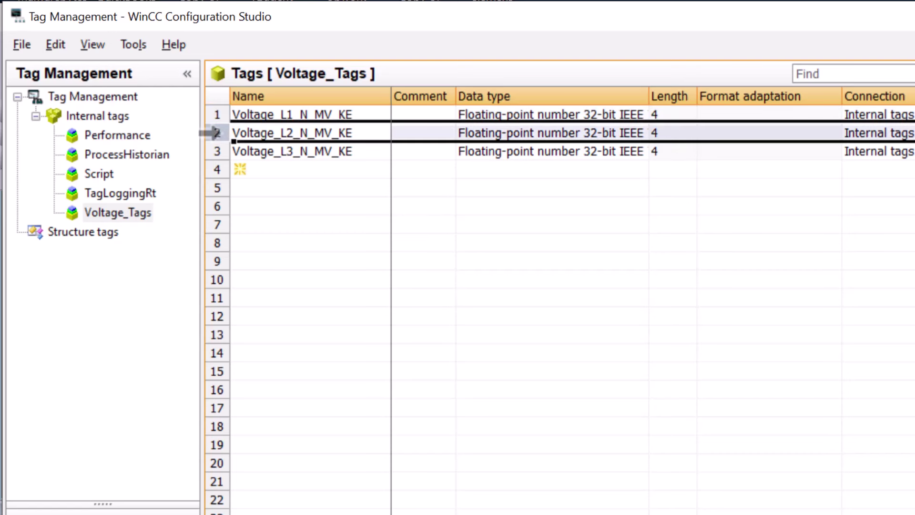
pyautogui.click(210, 153)
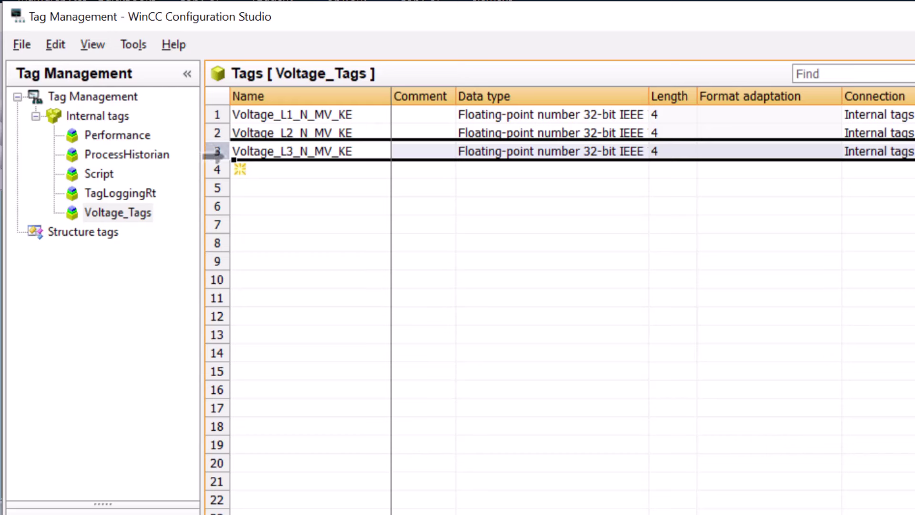
pyautogui.click(279, 171)
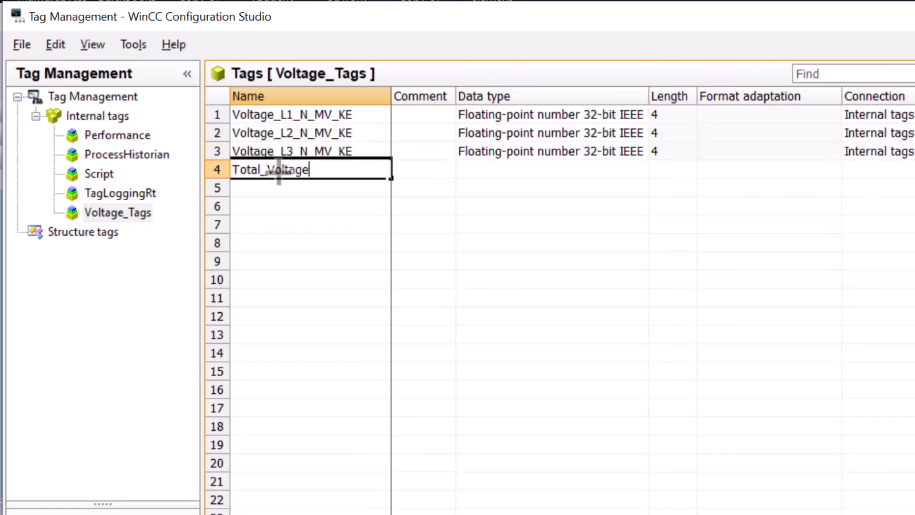
pyautogui.write('Total_Voltage')
pyautogui.press('Return')
# - Set Total_Voltage's data type to Floating-point number 32-bit IEEE 754
pyautogui.click(545, 168)
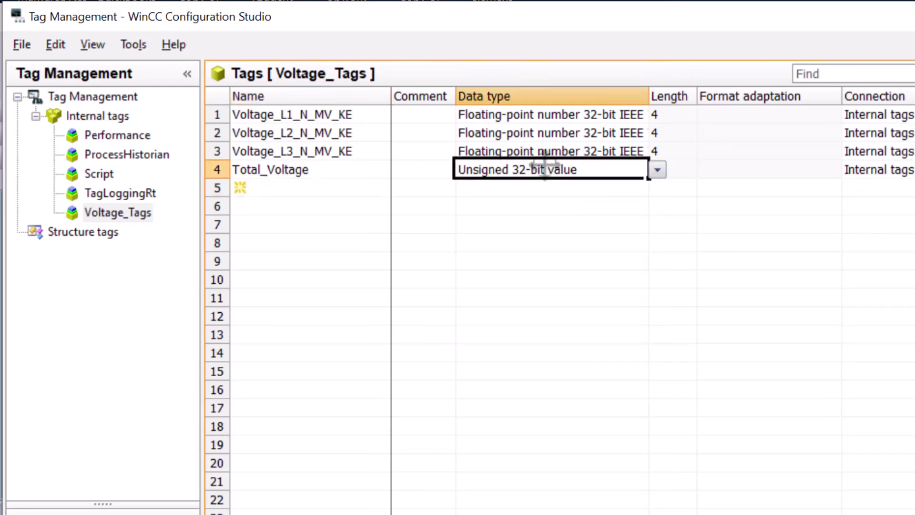
pyautogui.click(658, 171)
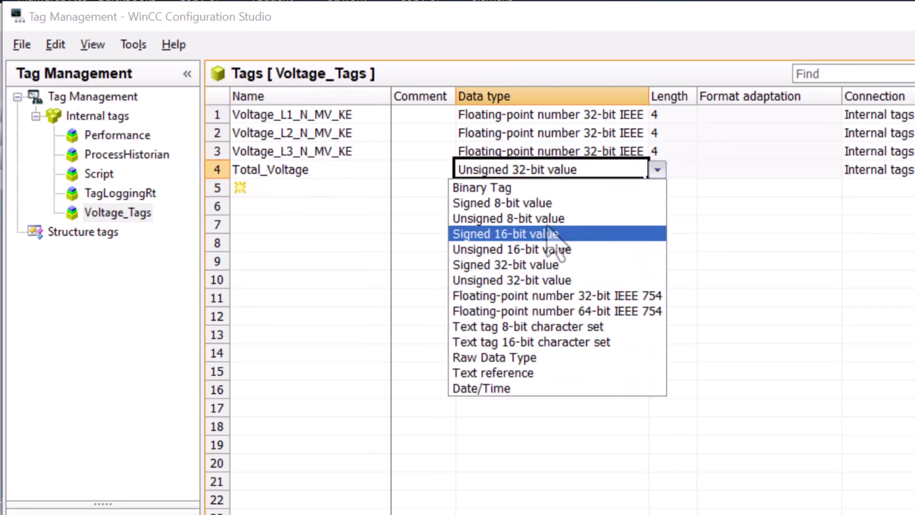
pyautogui.click(540, 297)
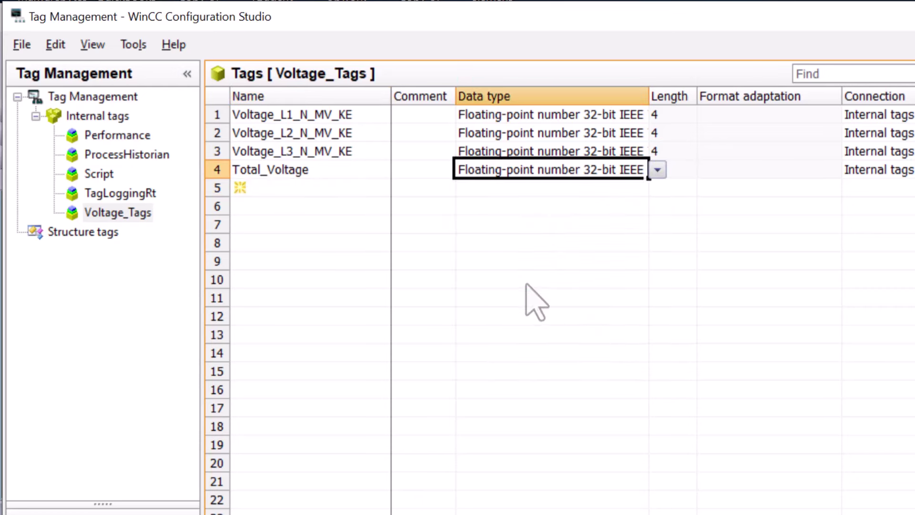
pyautogui.click(213, 171)
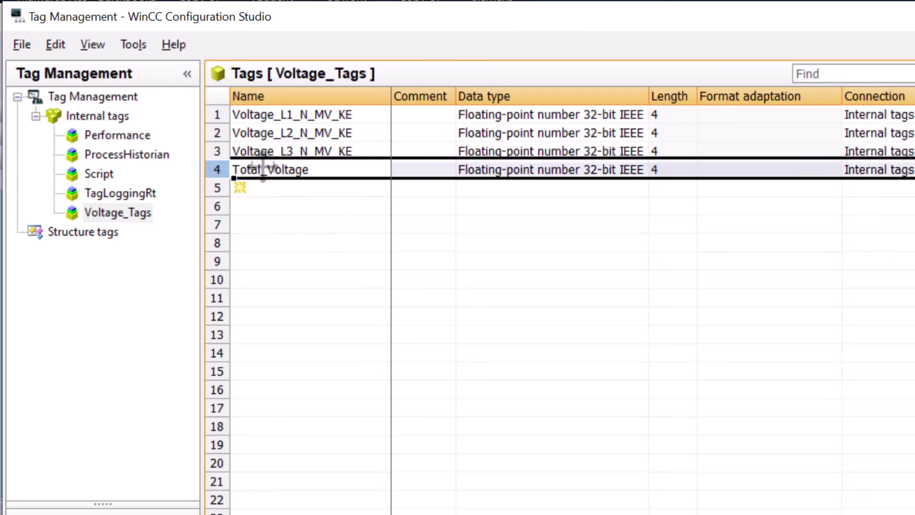
pyautogui.click(265, 114)
pyautogui.click(266, 133)
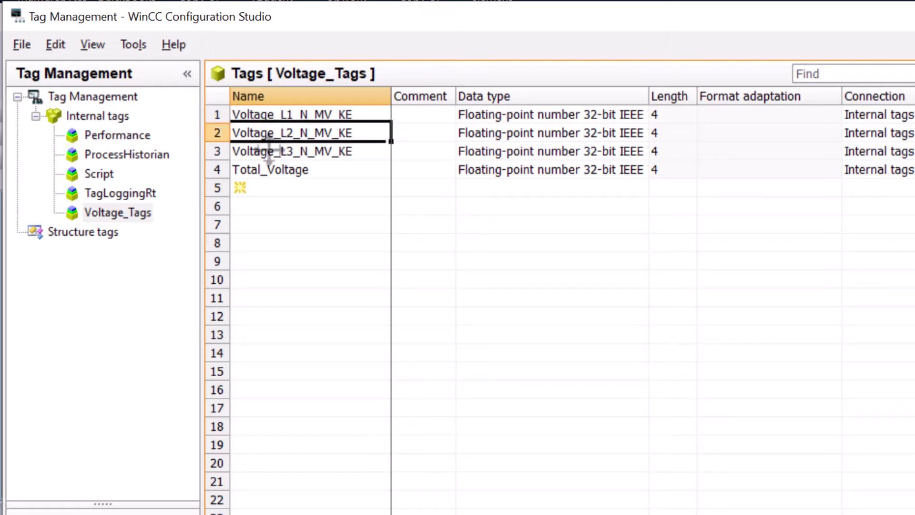
pyautogui.click(281, 151)
pyautogui.click(309, 170)
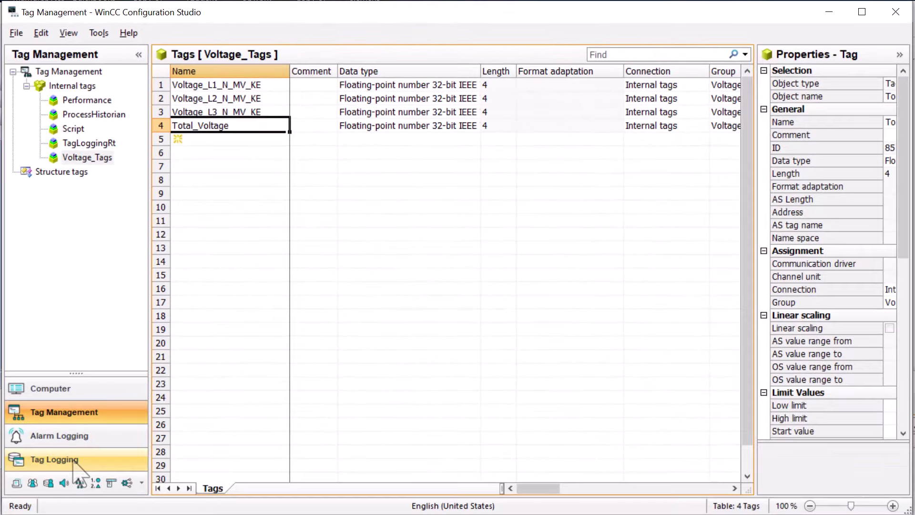
# - In Tag Logging's Voltage_Log archive, add Total_Voltage as the process tag in row 4
pyautogui.click(72, 460)
pyautogui.click(102, 128)
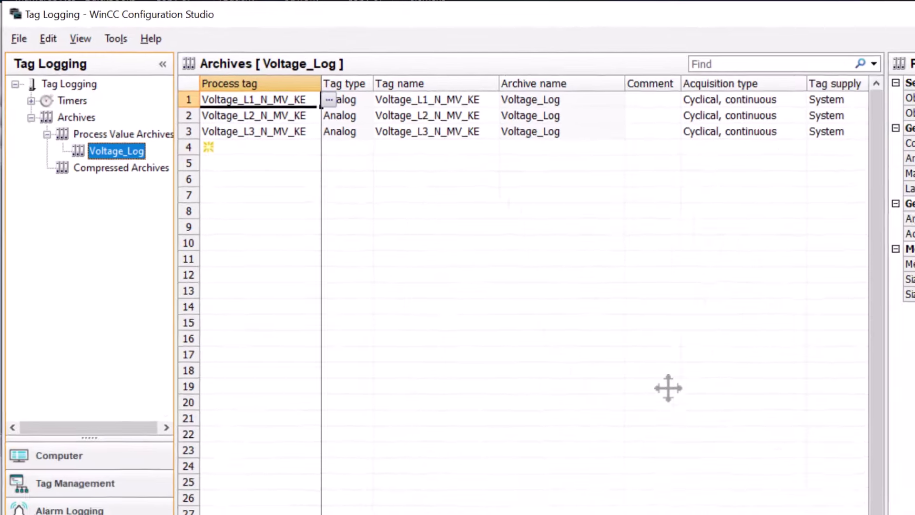
pyautogui.click(570, 489)
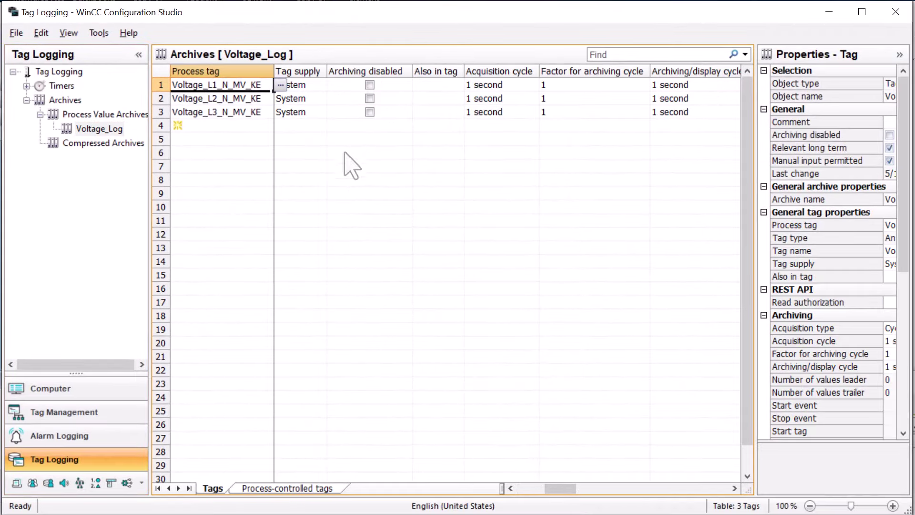
pyautogui.click(529, 489)
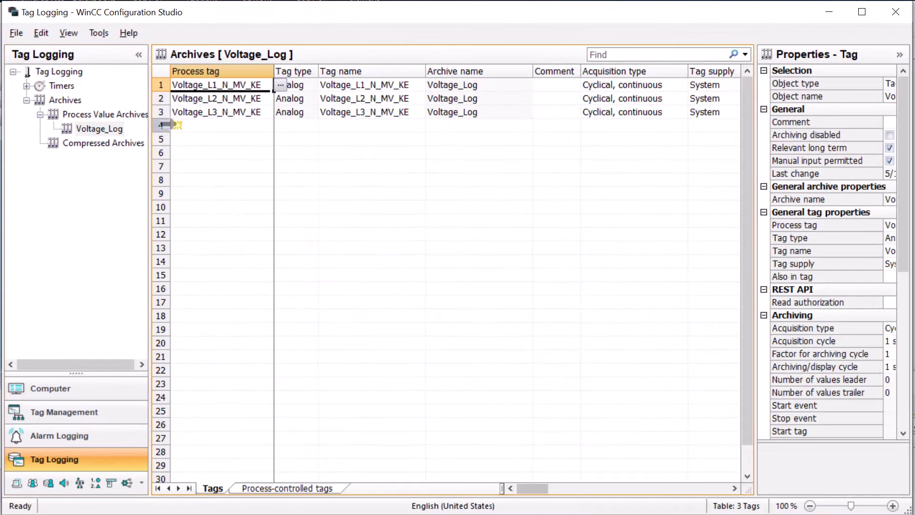
pyautogui.click(175, 125)
pyautogui.click(281, 125)
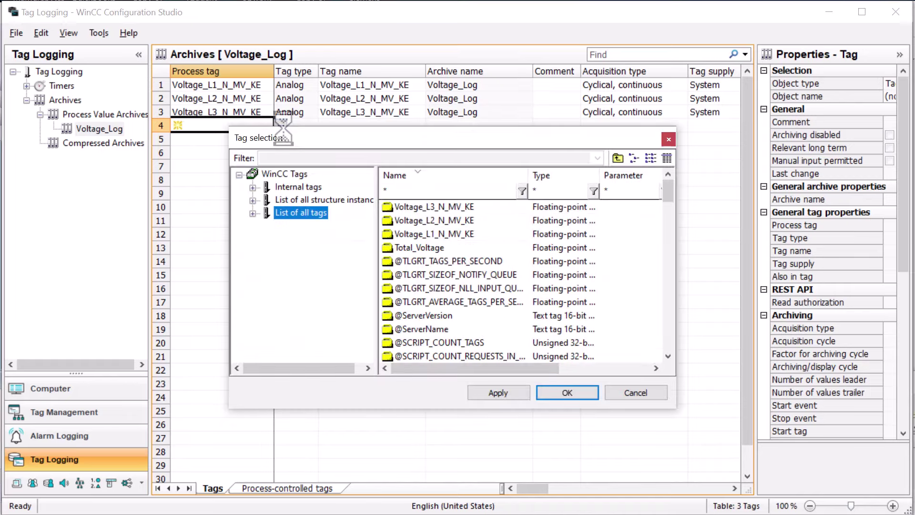
pyautogui.click(426, 249)
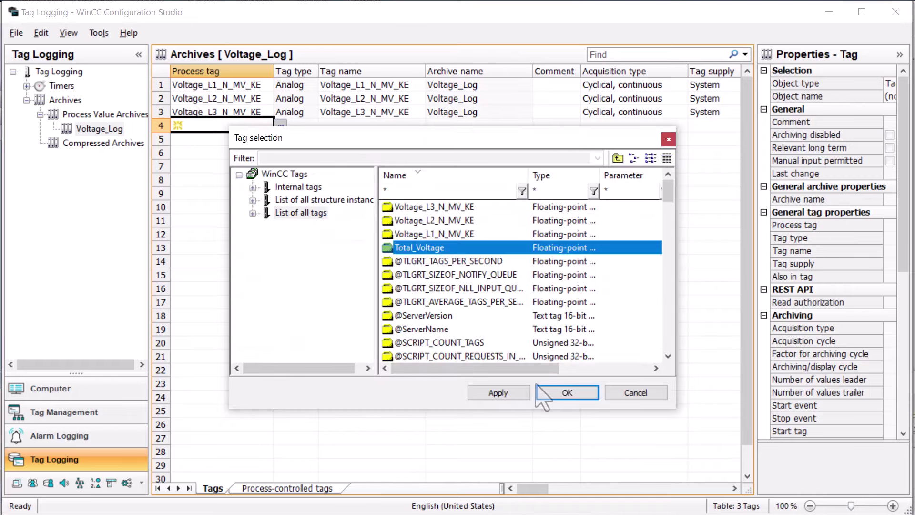
pyautogui.click(564, 394)
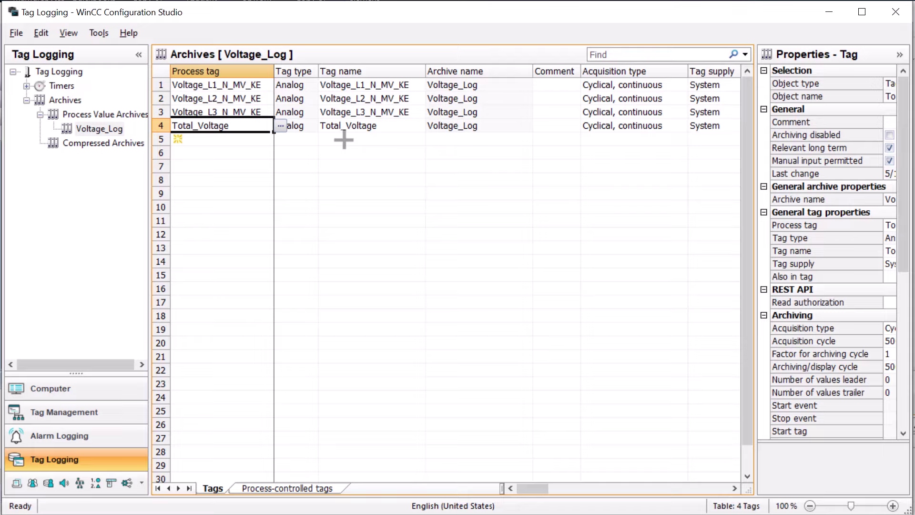
pyautogui.click(155, 125)
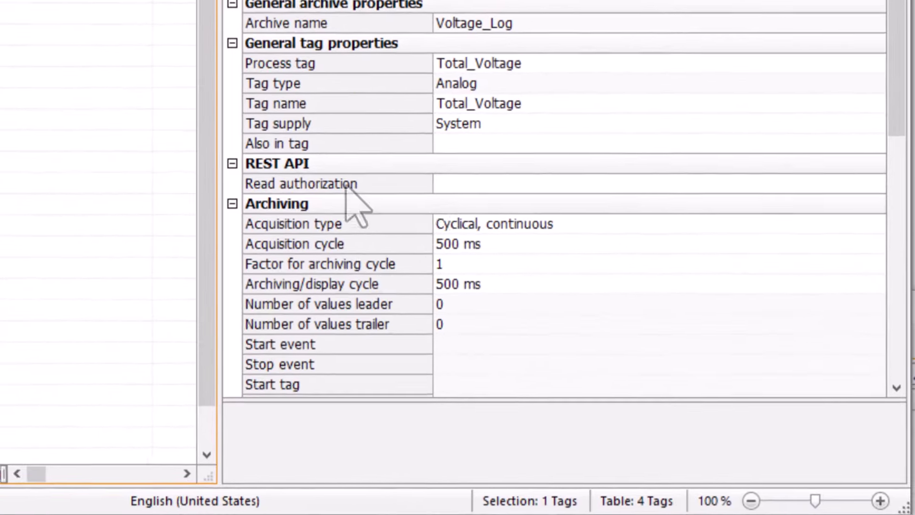
# - Set Total_Voltage's Processing to Action, then cancel the function selection without choosing one
pyautogui.scroll(-2, 590, 310)
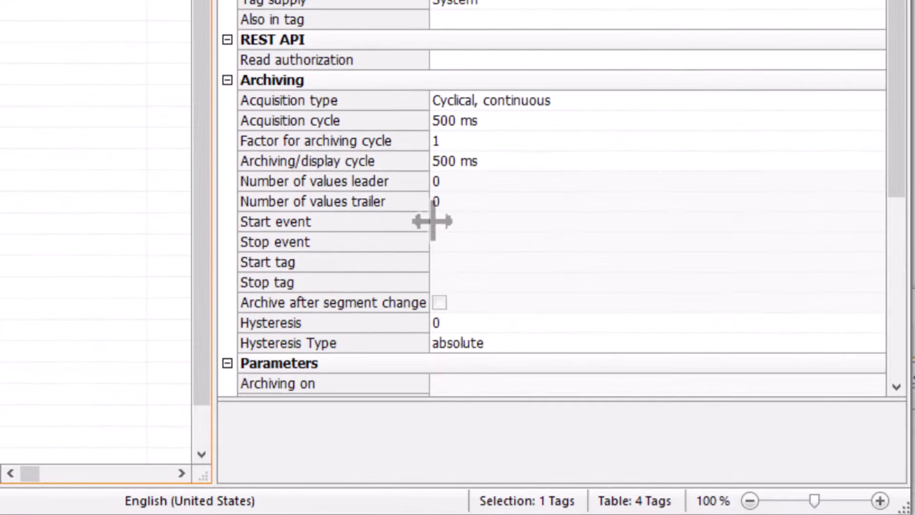
pyautogui.scroll(-3, 432, 220)
pyautogui.click(322, 224)
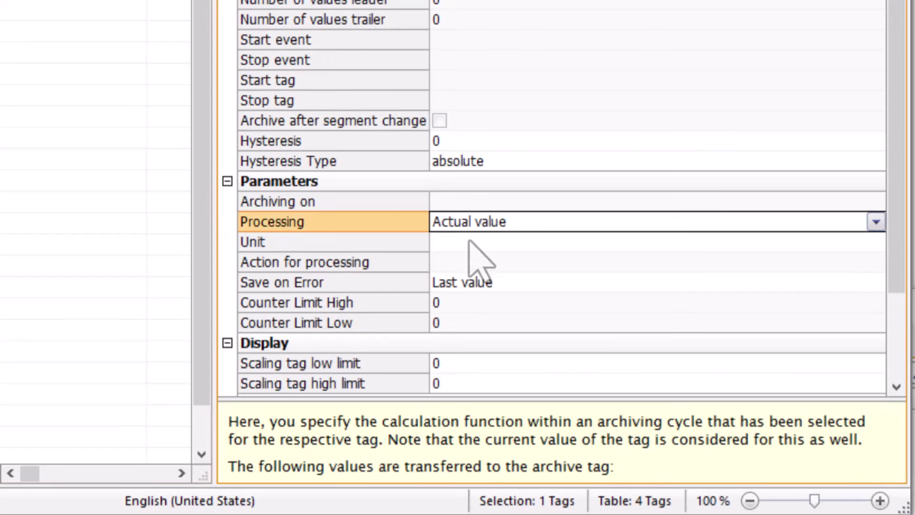
pyautogui.click(877, 223)
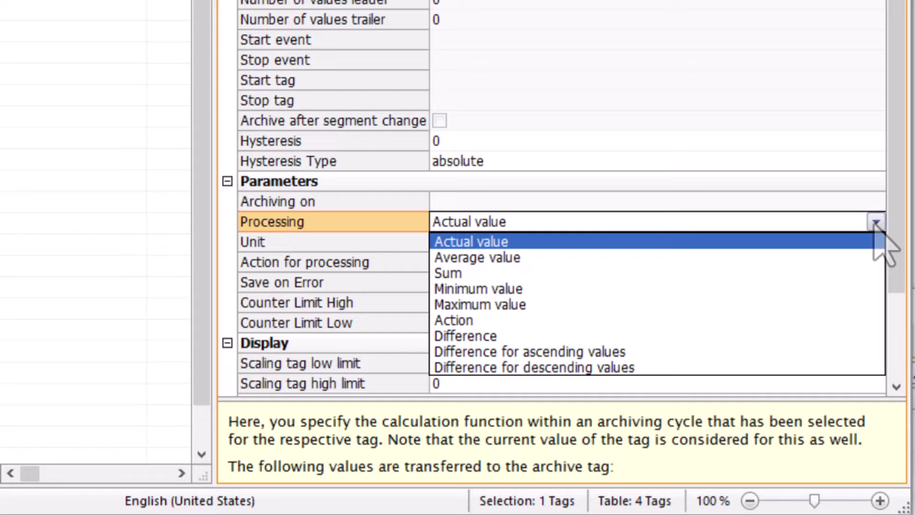
pyautogui.click(511, 322)
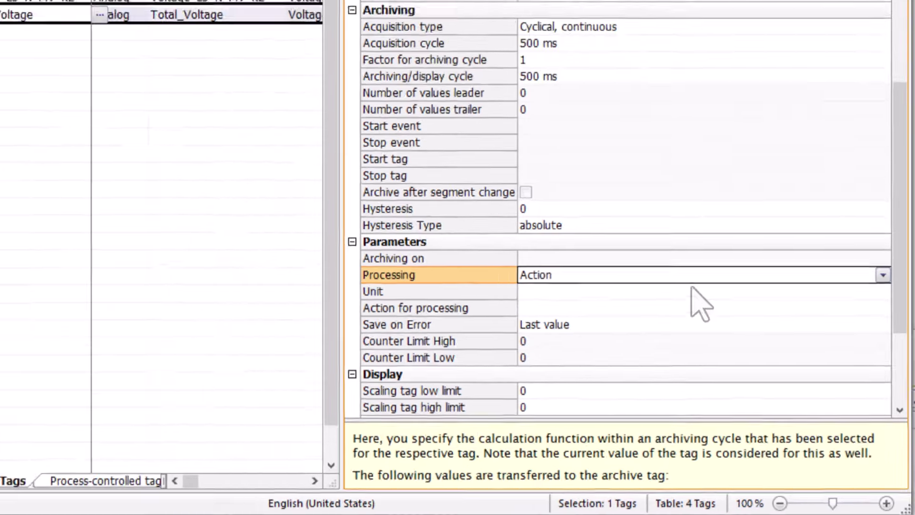
pyautogui.click(873, 263)
pyautogui.click(890, 356)
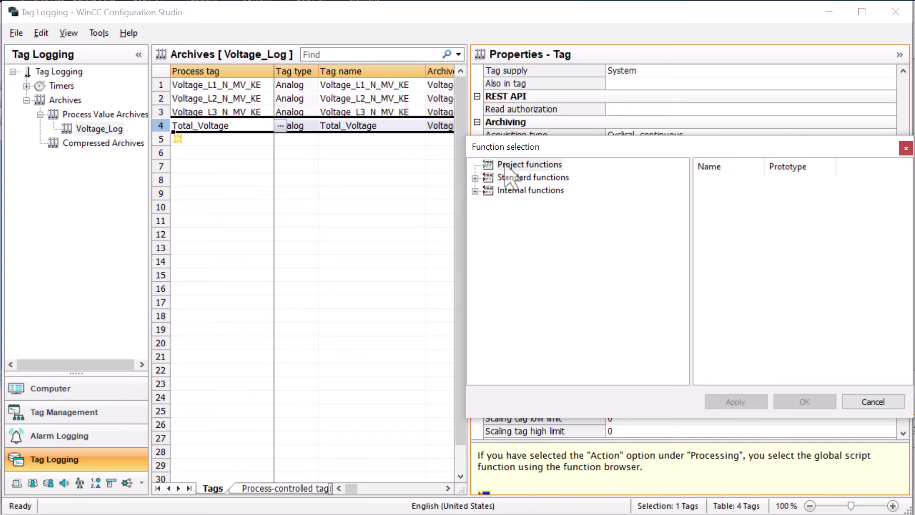
pyautogui.click(872, 401)
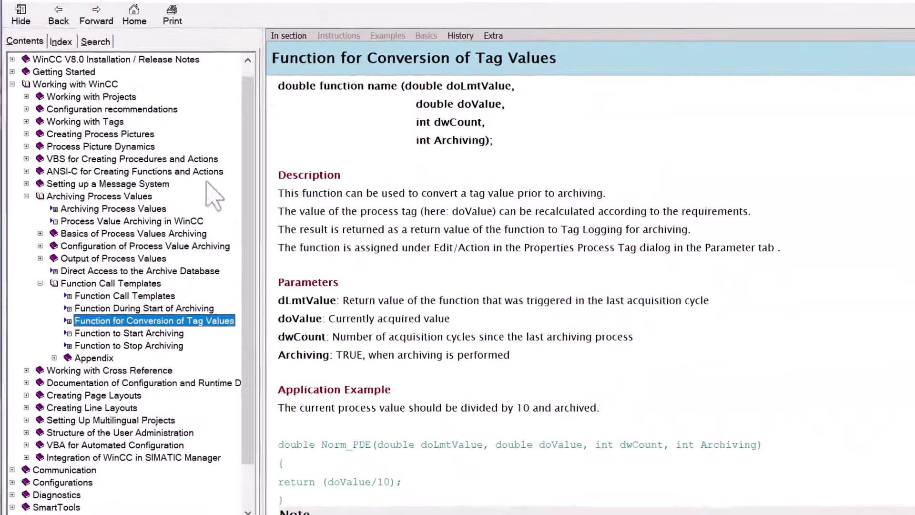
# - Open the help topic Archiving Process Values > Function Call Templates > Function for Conversion of Tag Values
pyautogui.click(98, 195)
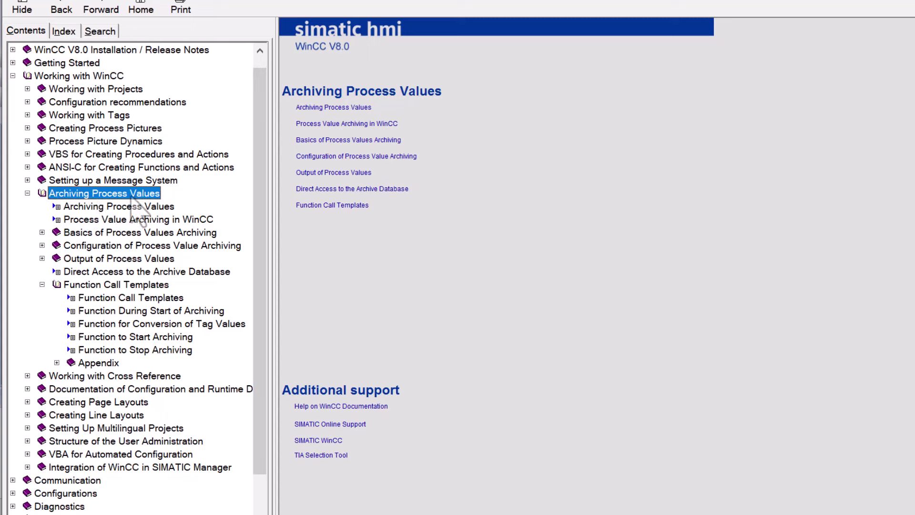
pyautogui.click(86, 285)
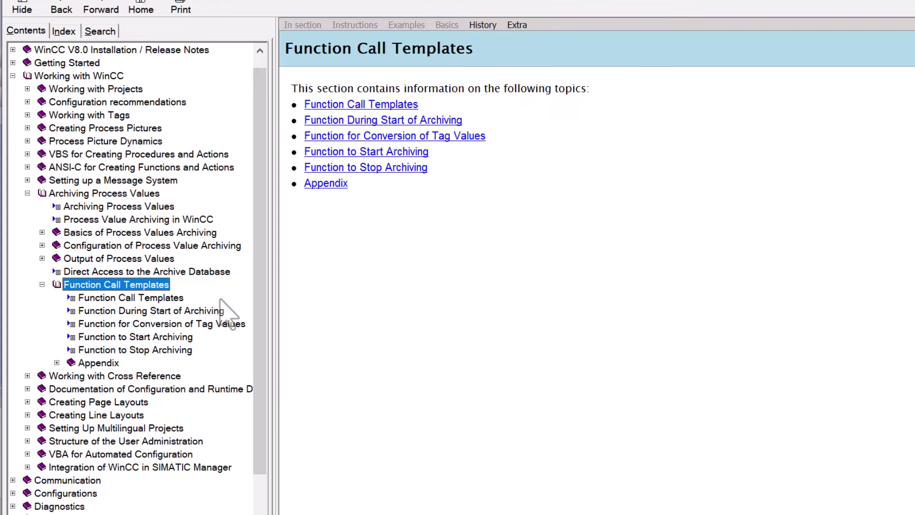
pyautogui.click(99, 325)
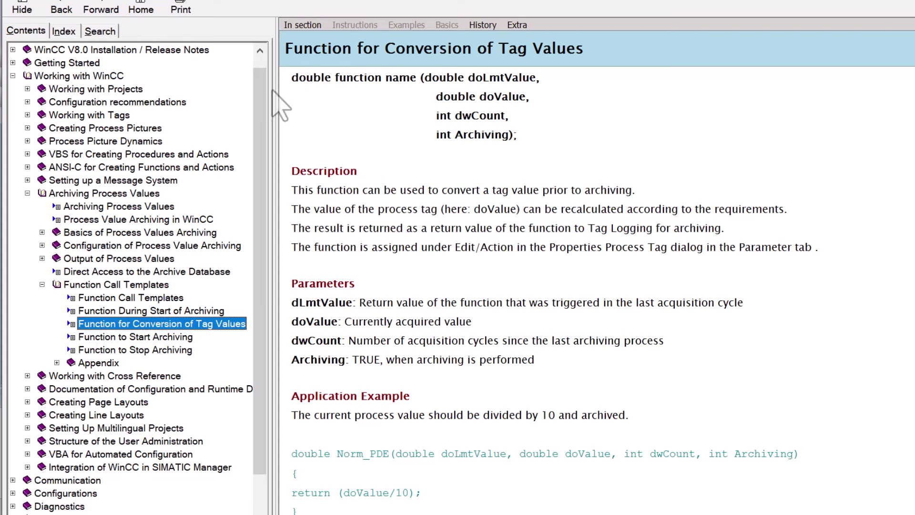
# - Examine the Norm_PDE example's parameter types for doLmtValue, doValue, dwCount and Archiving
pyautogui.scroll(-1, 347, 294)
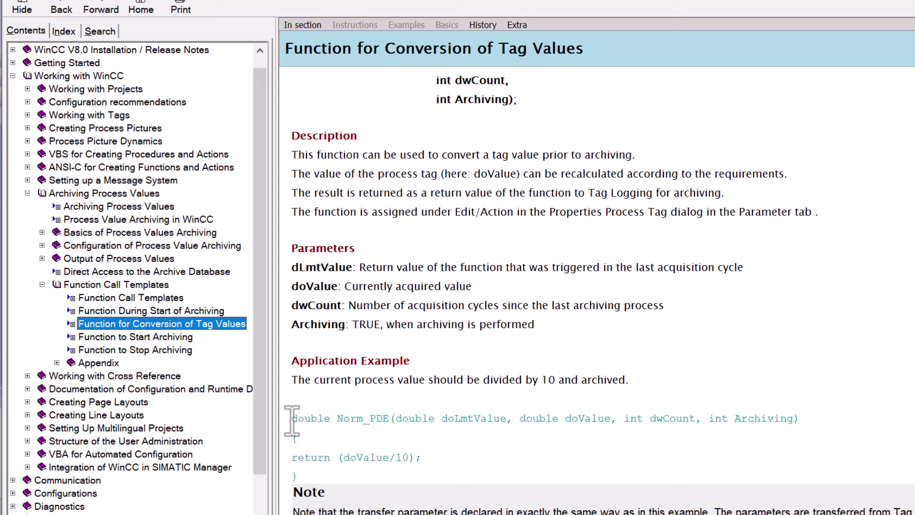
pyautogui.moveTo(292, 420); pyautogui.dragTo(317, 439)
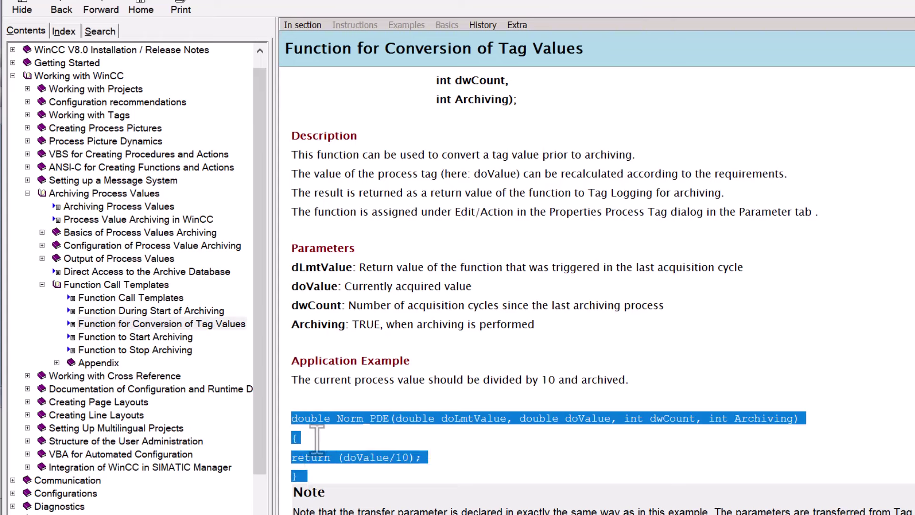
pyautogui.click(328, 392)
pyautogui.moveTo(395, 421)
pyautogui.mouseDown()
pyautogui.moveTo(517, 419)
pyautogui.moveTo(646, 434)
pyautogui.moveTo(782, 419)
pyautogui.moveTo(400, 422)
pyautogui.mouseUp()
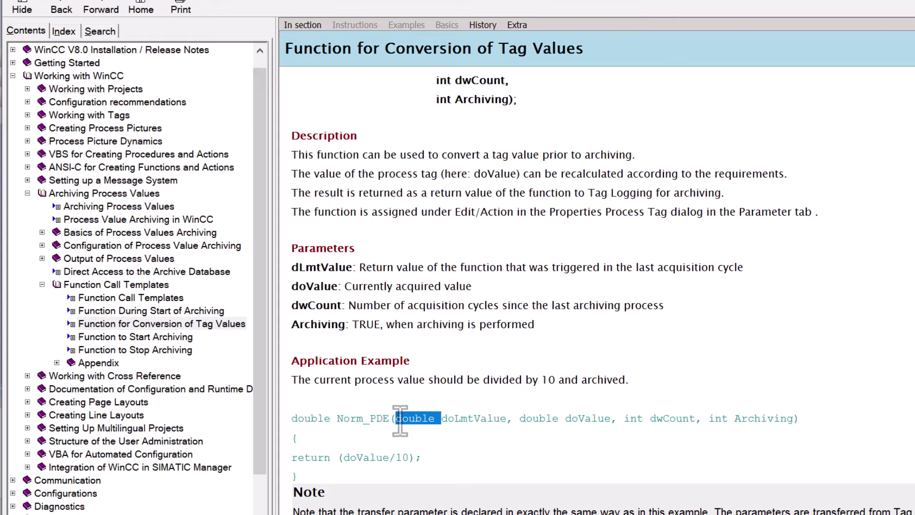
pyautogui.doubleClick(538, 421)
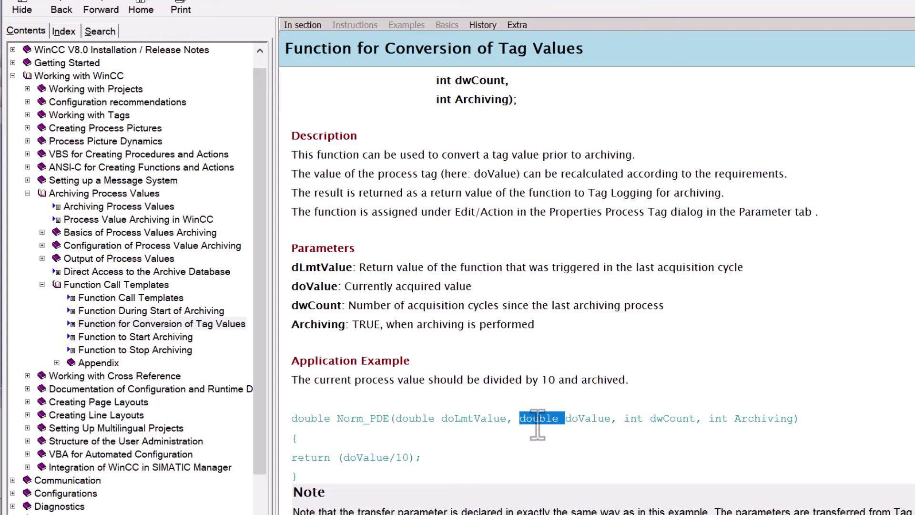
pyautogui.doubleClick(632, 418)
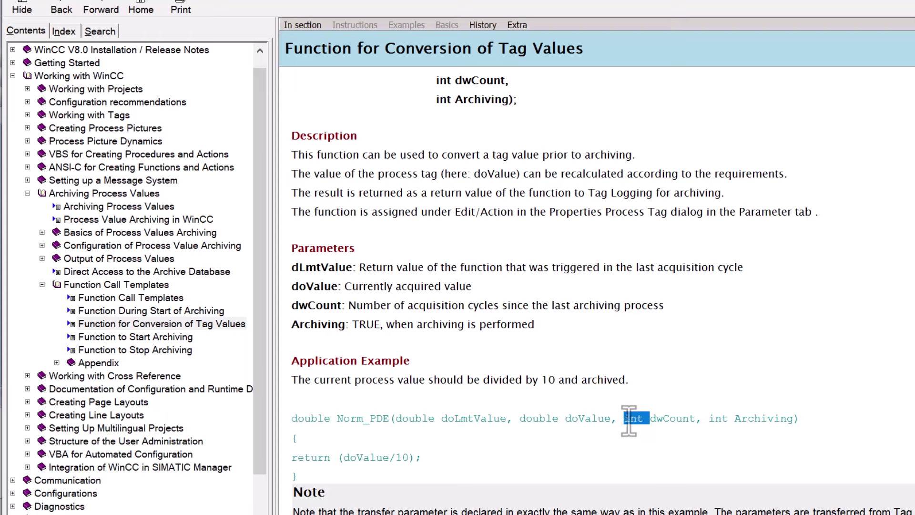
pyautogui.doubleClick(720, 418)
# - Review the doValue, dwCount and Archiving parameter descriptions in the help topic
pyautogui.click(313, 241)
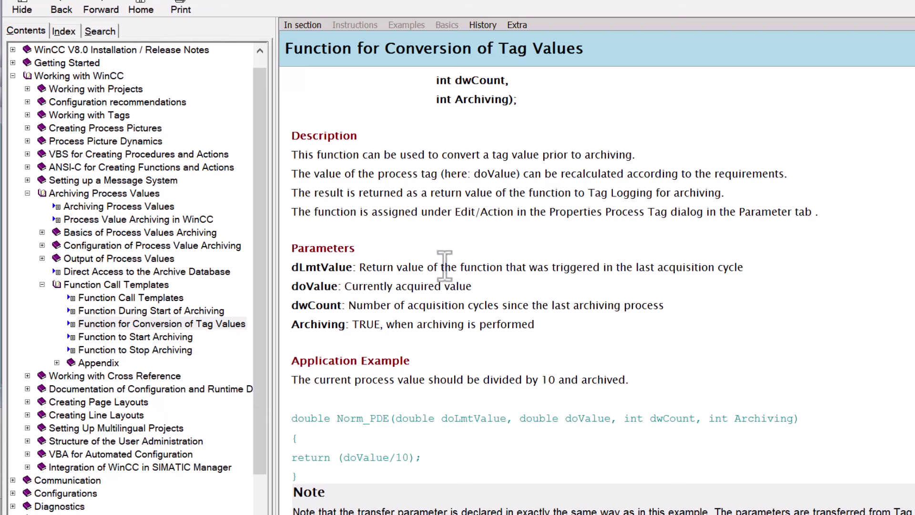
pyautogui.doubleClick(297, 285)
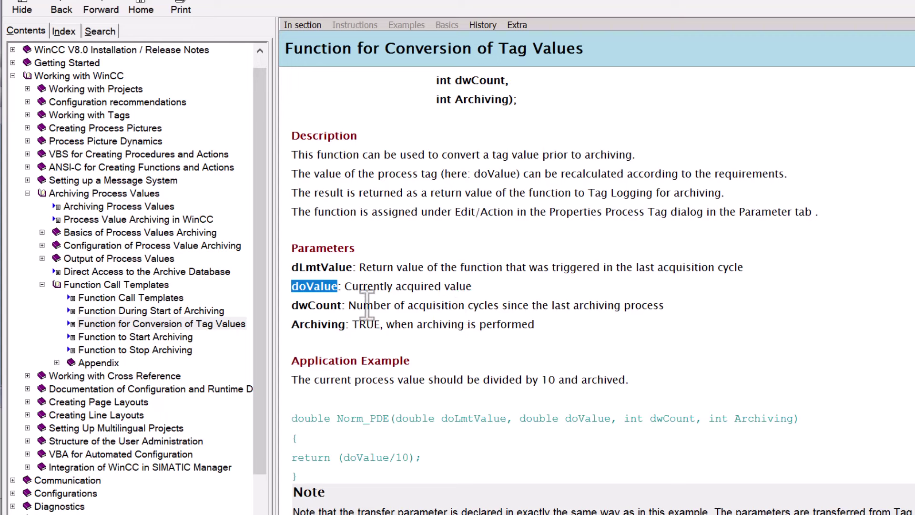
pyautogui.doubleClick(313, 305)
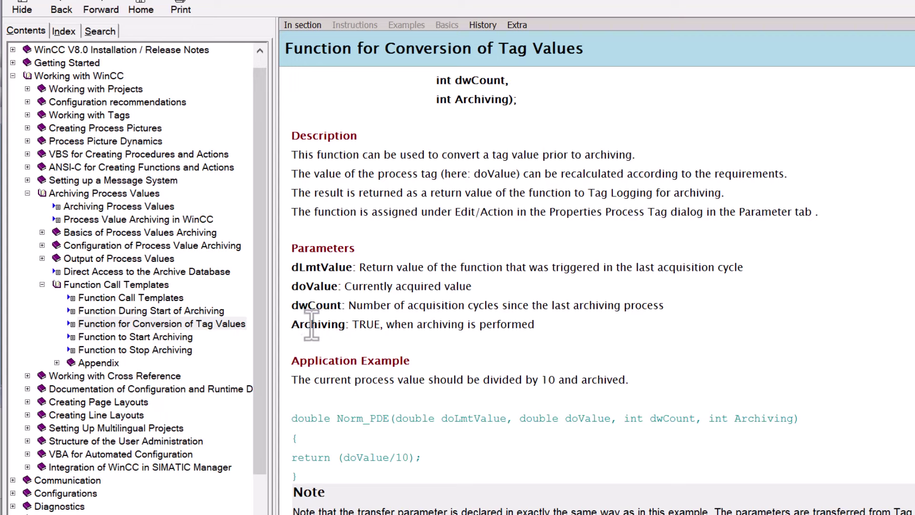
pyautogui.doubleClick(313, 326)
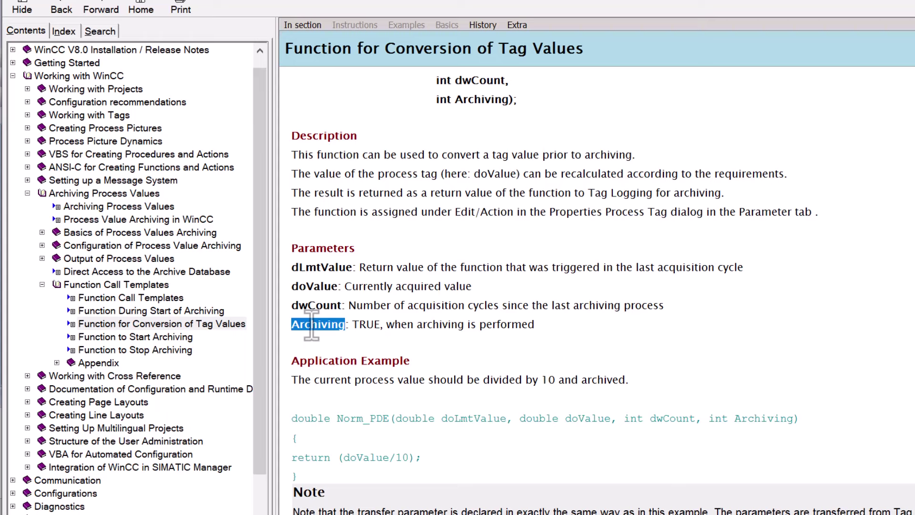
pyautogui.click(404, 298)
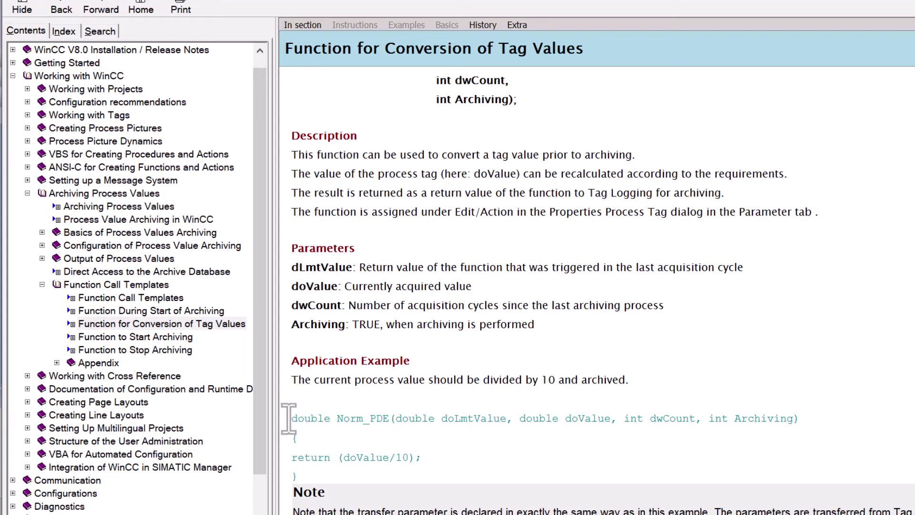
# - Copy the entire Norm_PDE example code to the clipboard
pyautogui.moveTo(289, 418); pyautogui.dragTo(313, 476)
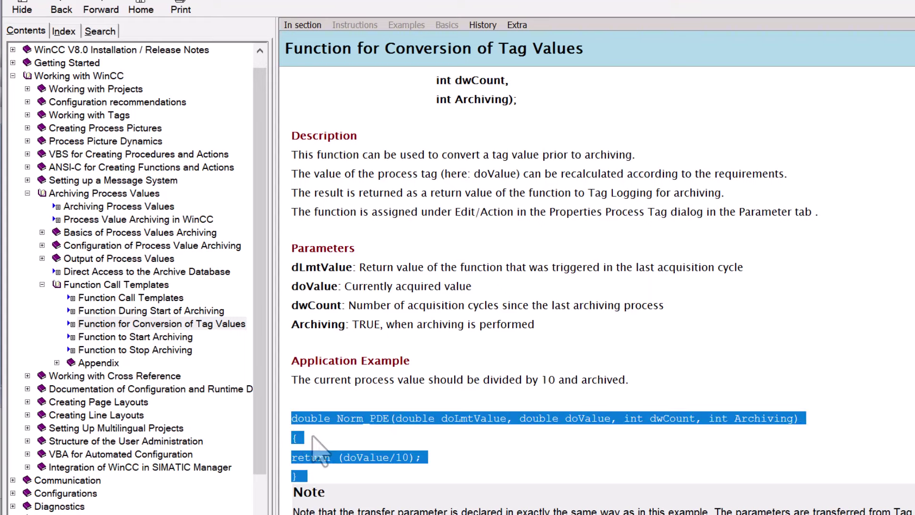
pyautogui.rightClick(304, 418)
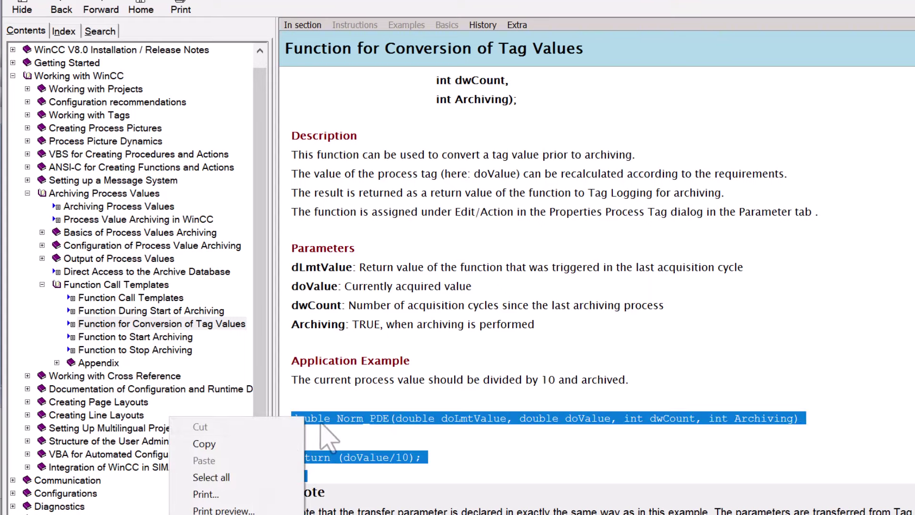
pyautogui.click(270, 445)
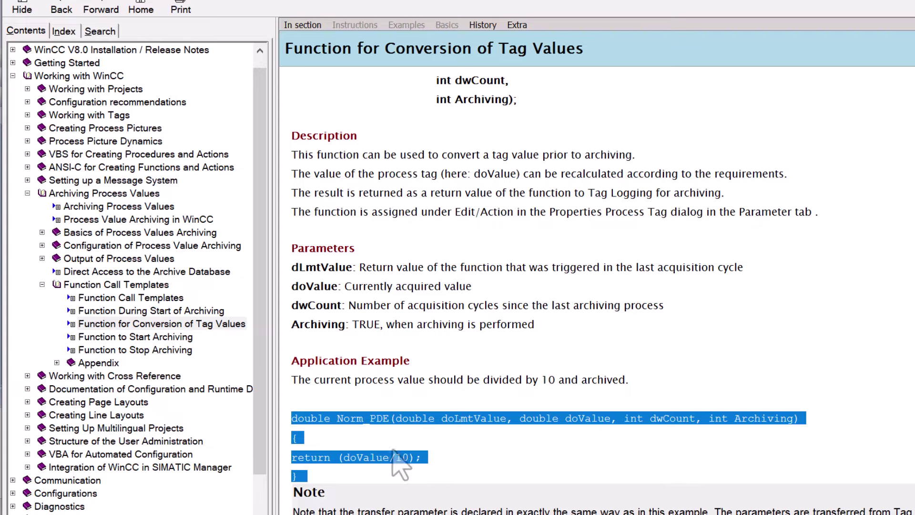
pyautogui.click(393, 450)
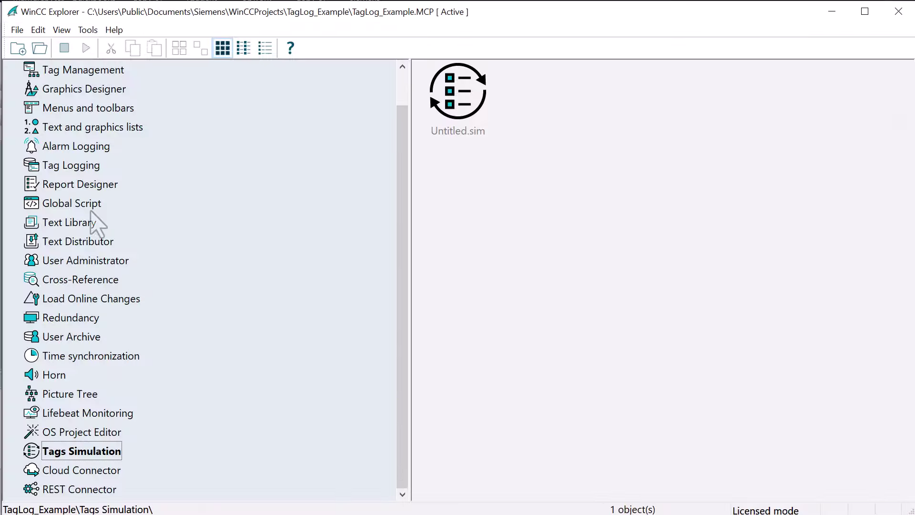
# - Create a new project function in Global Script's C-Editor
pyautogui.doubleClick(71, 203)
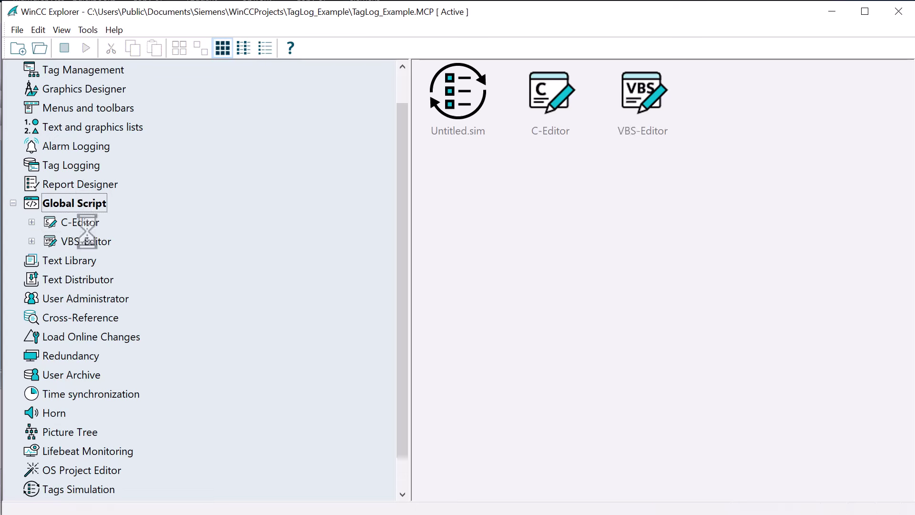
pyautogui.doubleClick(79, 223)
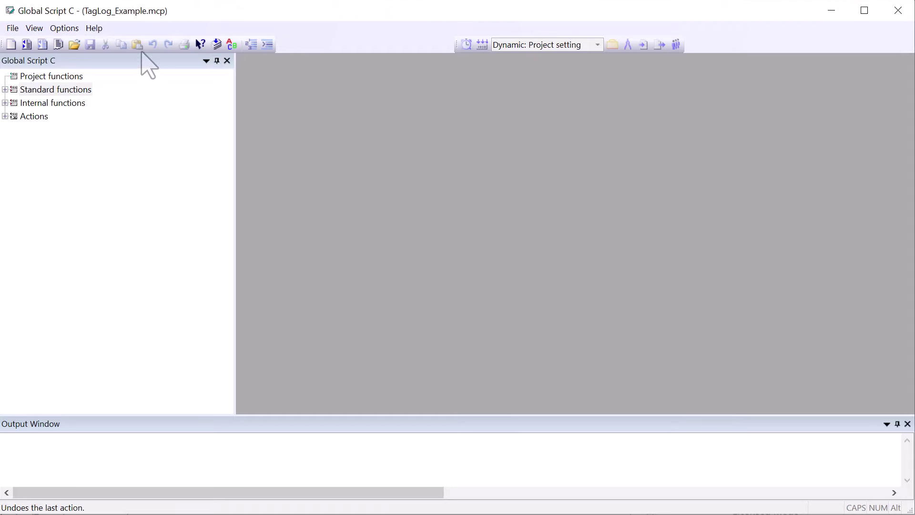
pyautogui.rightClick(72, 79)
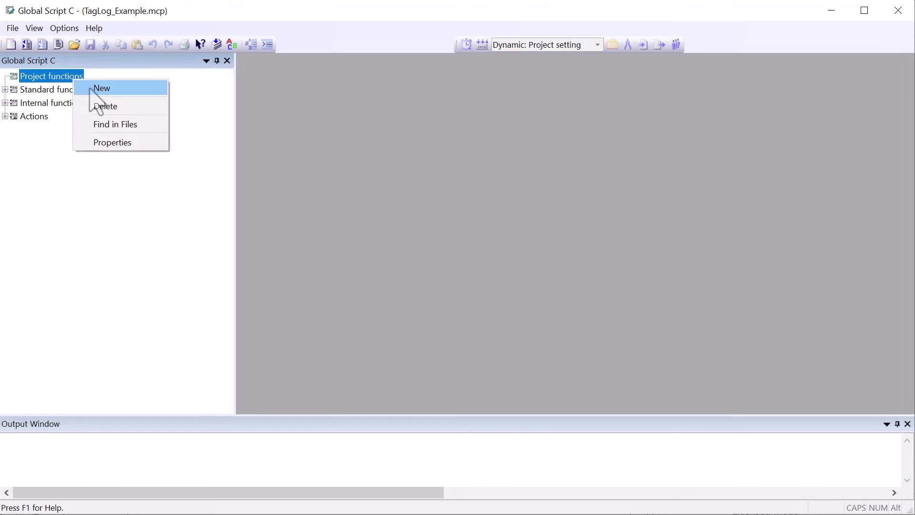
pyautogui.click(91, 89)
# - Replace the New_Function template with the copied Norm_PDE code and rename it Sum_Voltages
pyautogui.click(266, 116)
pyautogui.moveTo(266, 116); pyautogui.dragTo(237, 69)
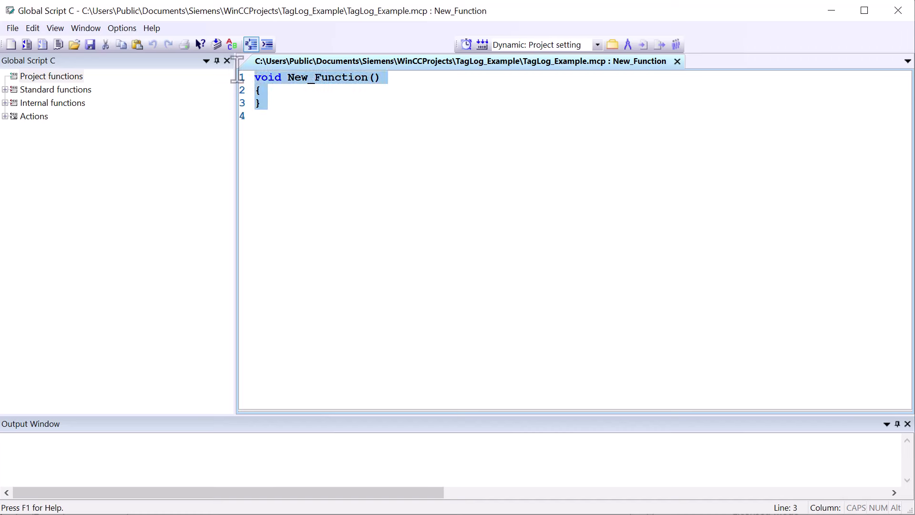
pyautogui.hotkey('ctrl', 'v')
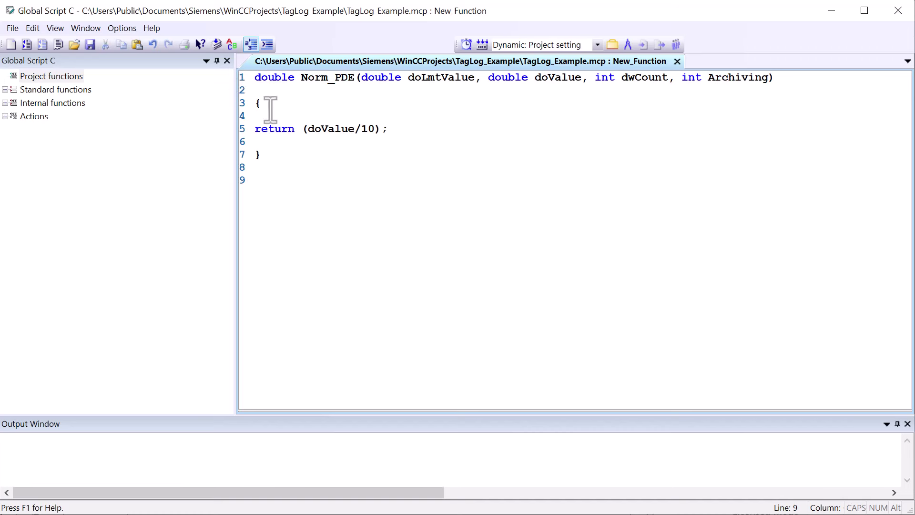
pyautogui.doubleClick(324, 78)
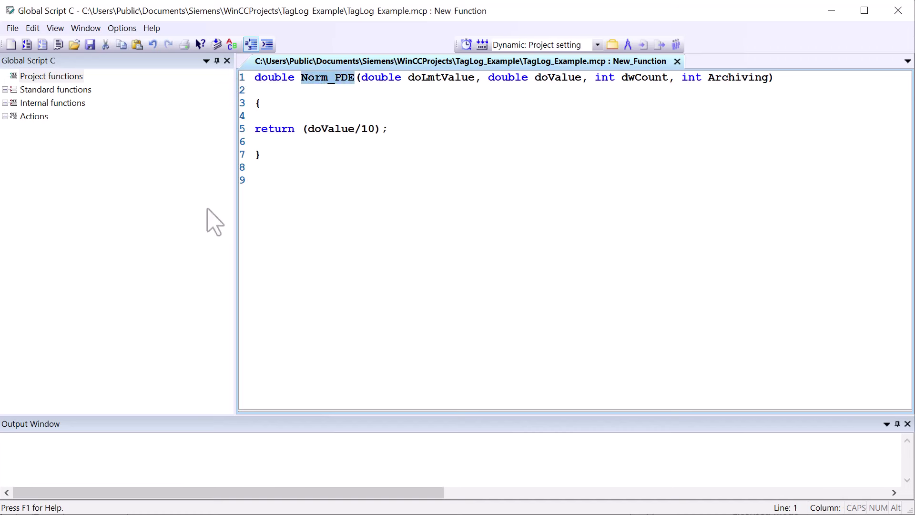
pyautogui.write('Sum')
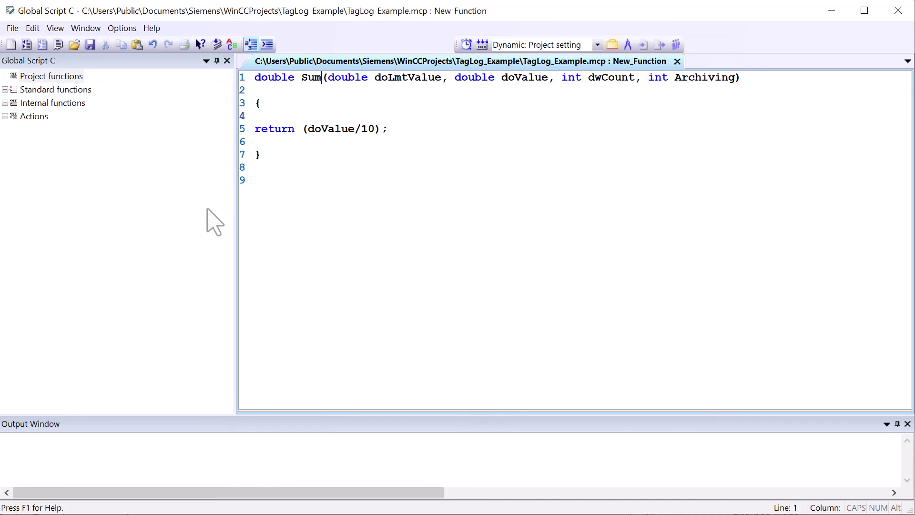
pyautogui.write('_Voltages')
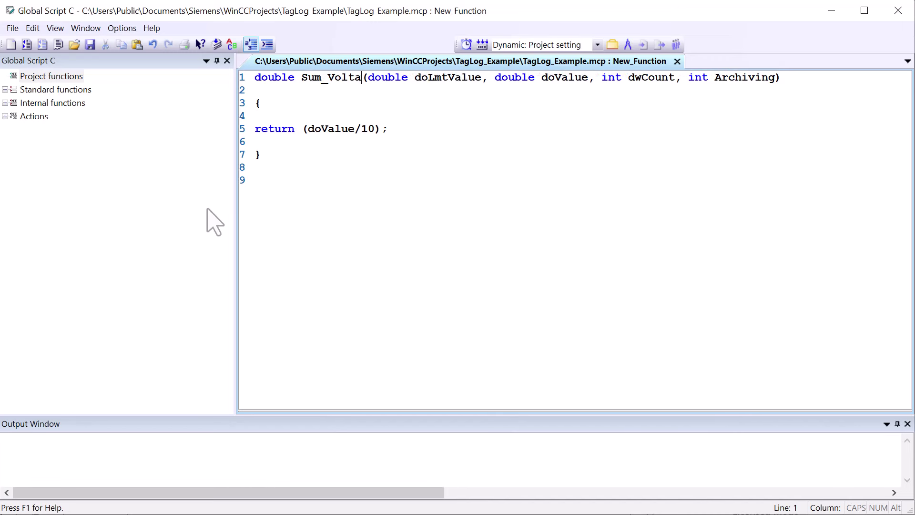
pyautogui.doubleClick(461, 83)
pyautogui.doubleClick(579, 85)
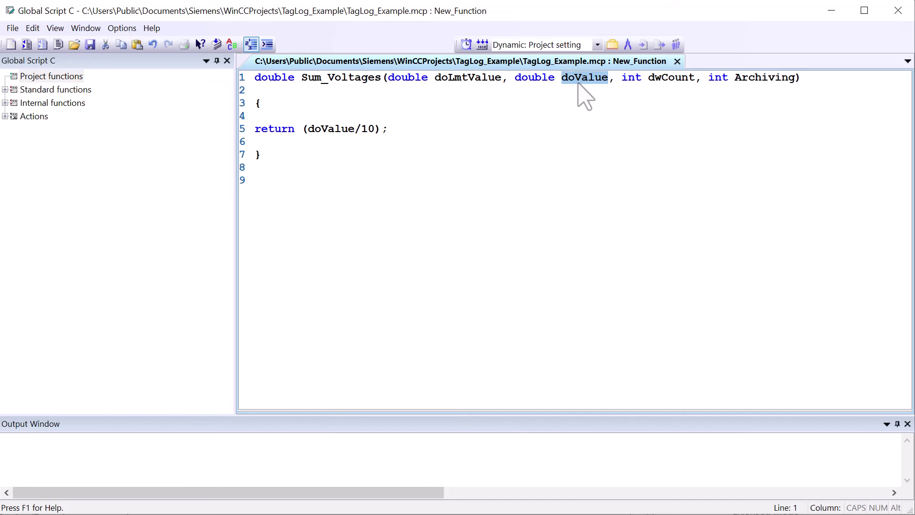
pyautogui.click(255, 130)
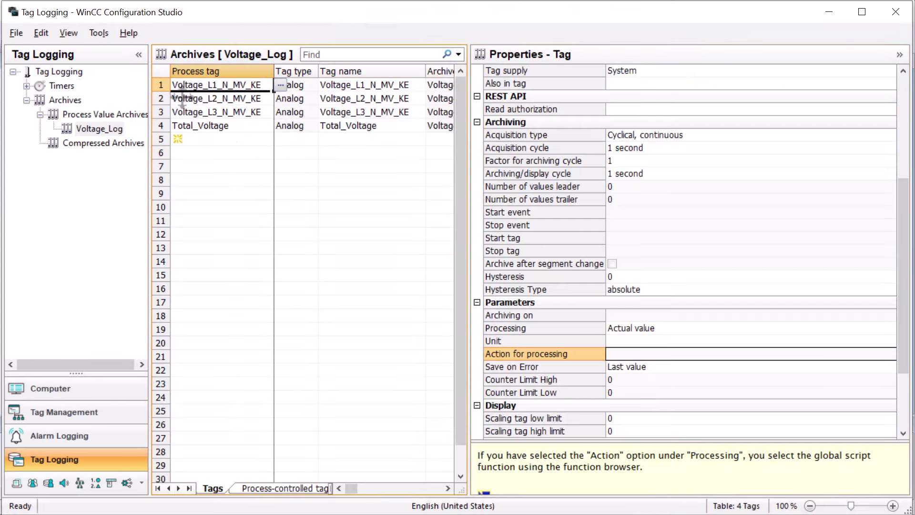
# - Insert float L1 = GetTagFloat(""); after the opening brace of Sum_Voltages
pyautogui.moveTo(181, 98); pyautogui.dragTo(185, 113)
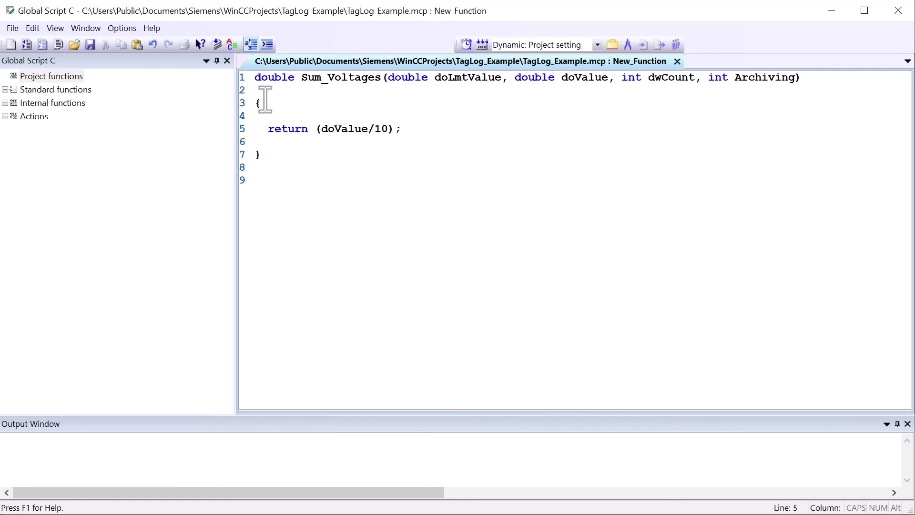
pyautogui.click(286, 103)
pyautogui.press('Return')
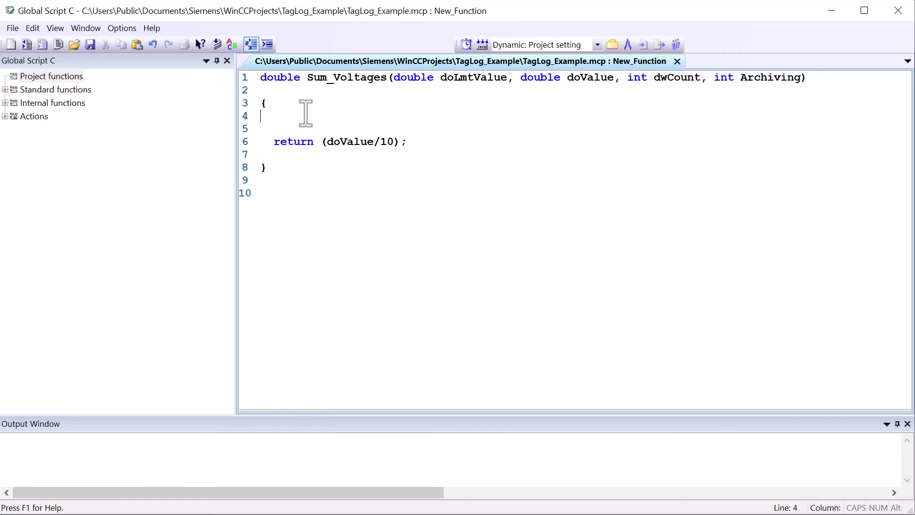
pyautogui.press('Return')
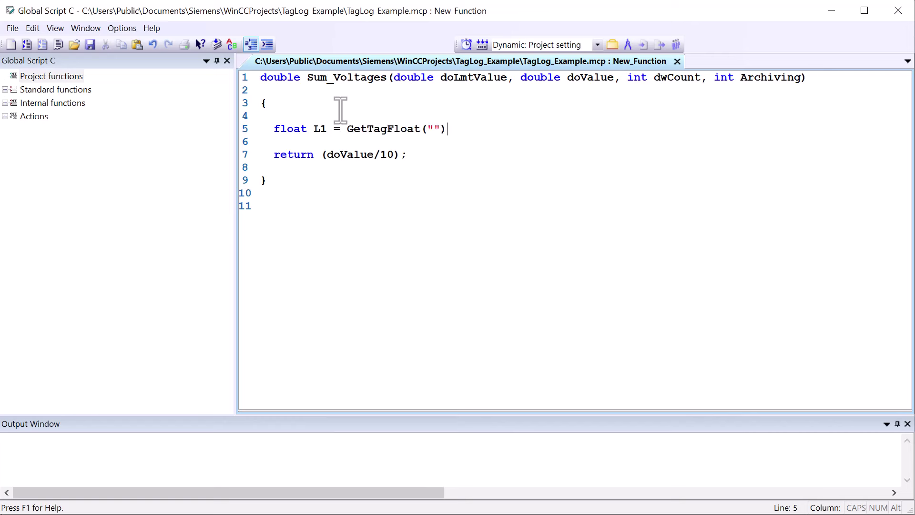
pyautogui.click(434, 129)
pyautogui.click(613, 45)
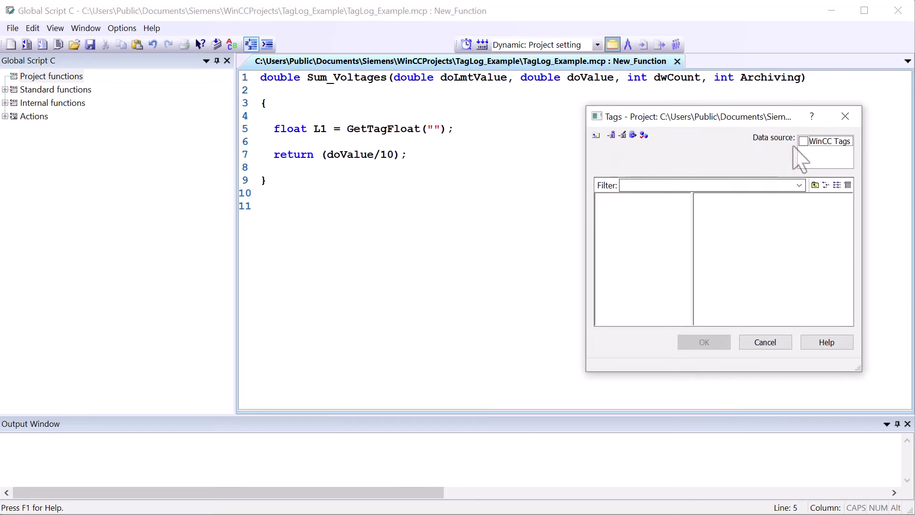
# - Fill GetTagFloat's tag name with Voltage_L1_N_MV_KE from Internal tags > Voltage_Tags
pyautogui.doubleClick(620, 201)
pyautogui.doubleClick(642, 214)
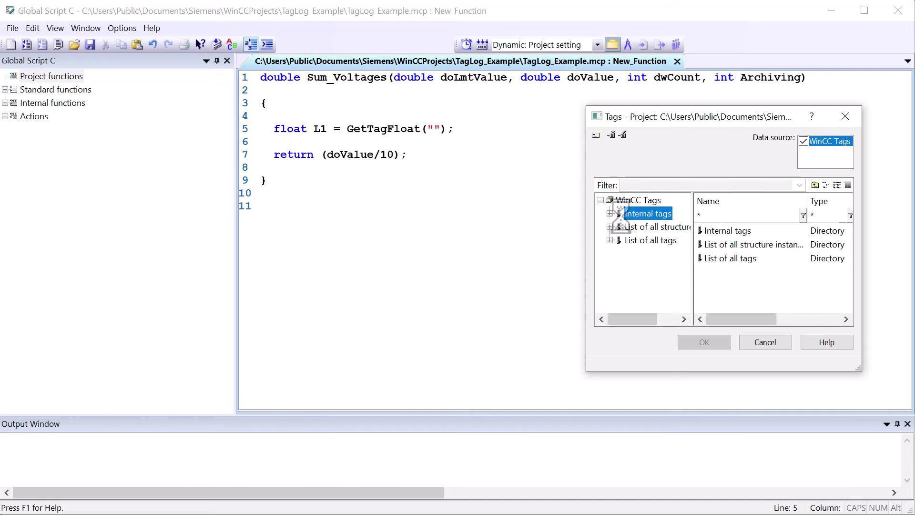
pyautogui.doubleClick(715, 232)
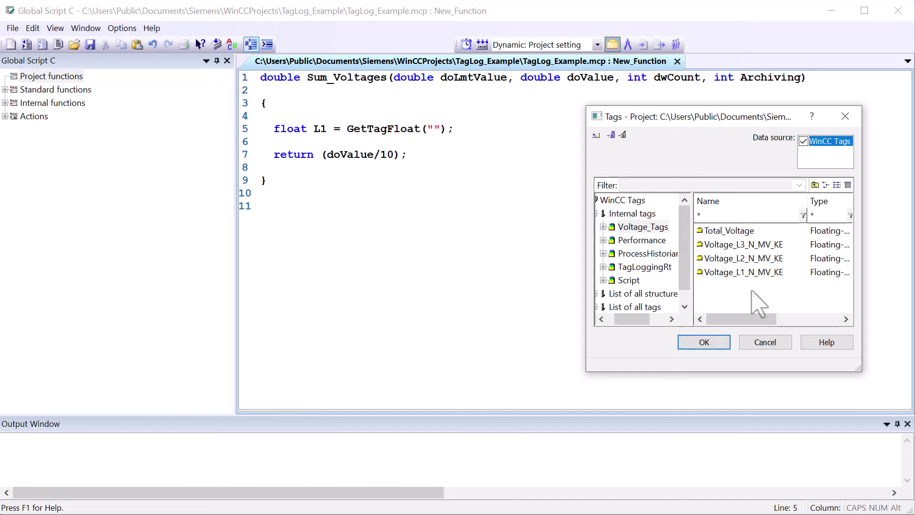
pyautogui.click(737, 276)
pyautogui.click(714, 343)
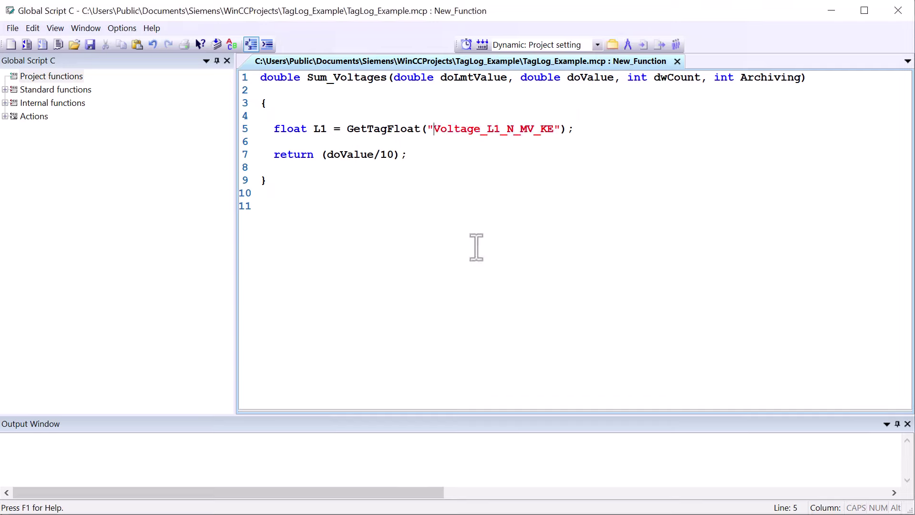
# - Duplicate the L1 reading line twice and rename the copies' variables to L2 and L3
pyautogui.moveTo(587, 117); pyautogui.dragTo(248, 114)
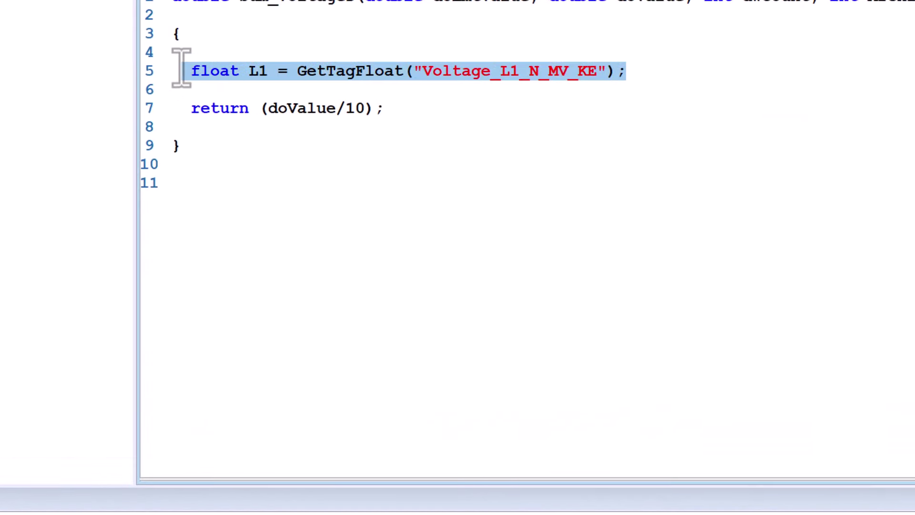
pyautogui.hotkey('ctrl', 'c')
pyautogui.hotkey('ctrl', 'v')
pyautogui.hotkey('ctrl', 'v')
pyautogui.hotkey('ctrl', 'v')
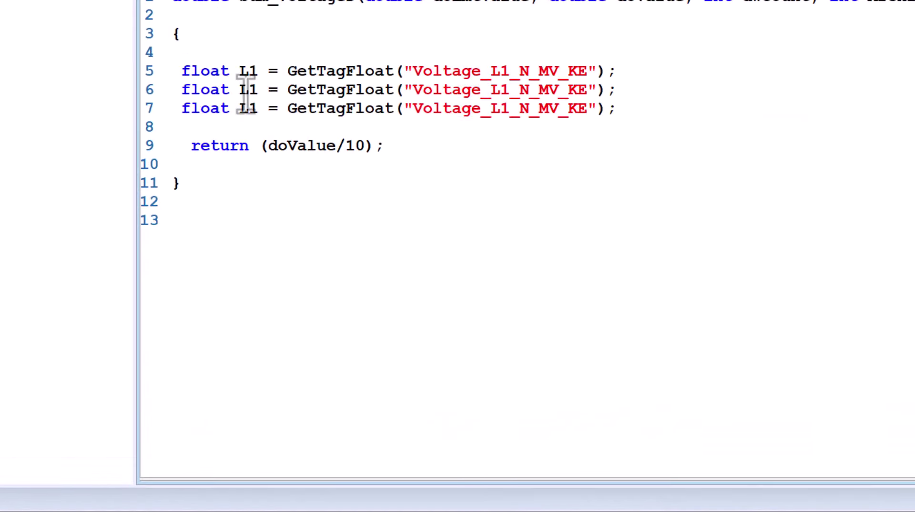
pyautogui.click(258, 89)
pyautogui.press('BackSpace')
pyautogui.write('2')
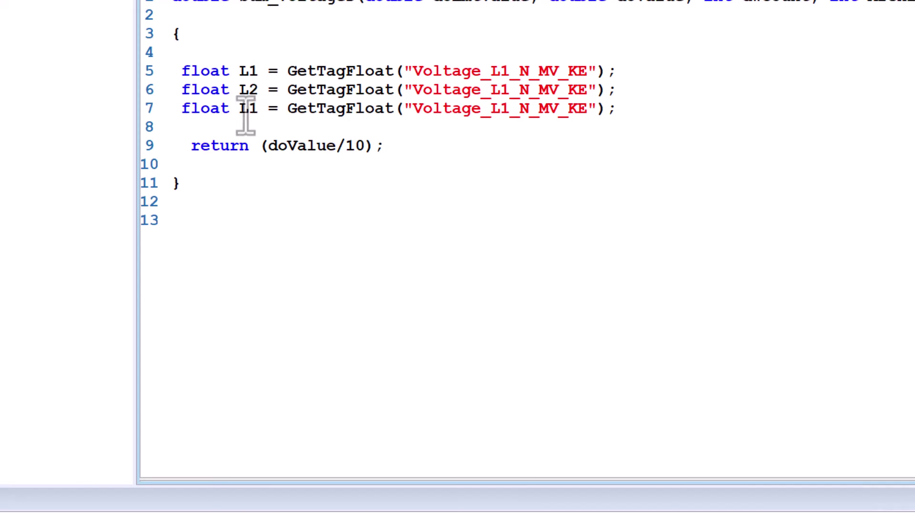
pyautogui.click(248, 109)
pyautogui.press('Delete')
pyautogui.write('3')
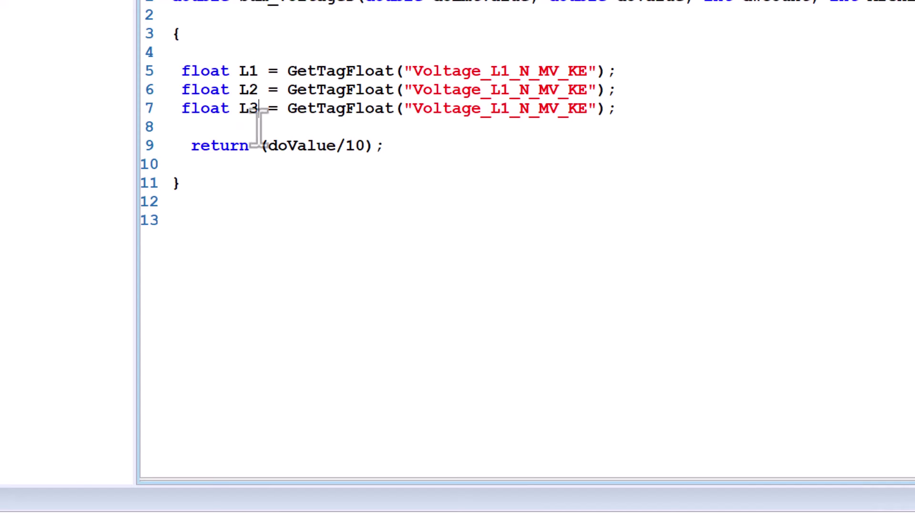
# - Change the copied tag names to Voltage_L2_N_MV_KE and Voltage_L3_N_MV_KE
pyautogui.click(508, 91)
pyautogui.press('BackSpace')
pyautogui.write('2')
pyautogui.moveTo(506, 108); pyautogui.dragTo(498, 108)
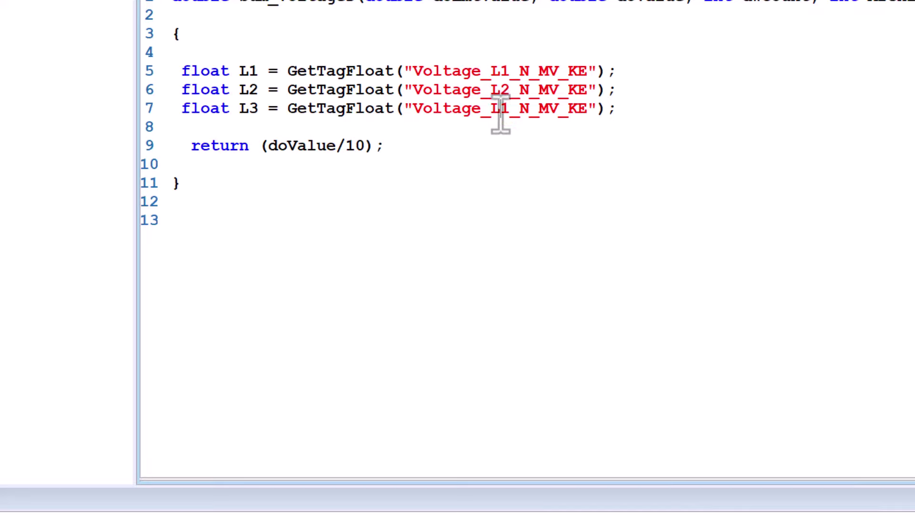
pyautogui.write('3')
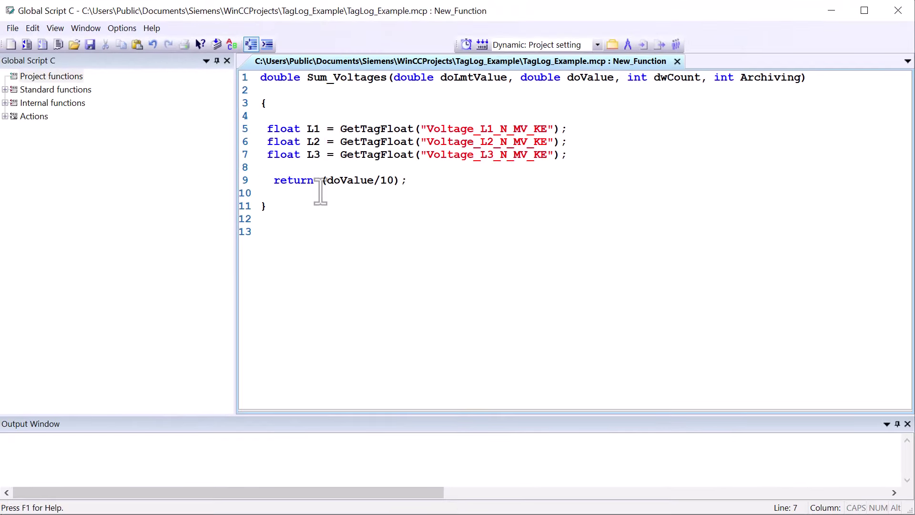
pyautogui.moveTo(326, 182); pyautogui.dragTo(391, 189)
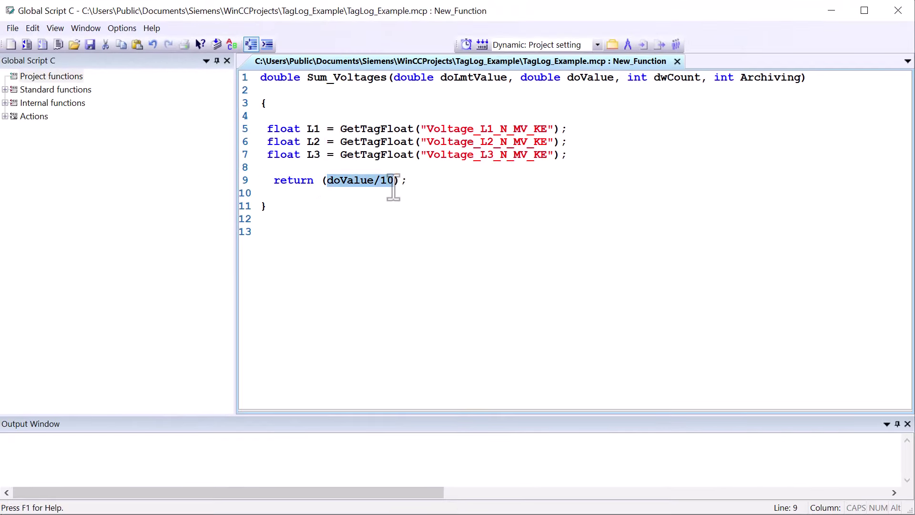
# - Change the Sum_Voltages return value to L1 + L2 + L3 and compile it without errors
pyautogui.write('L1 + L2 + L3')
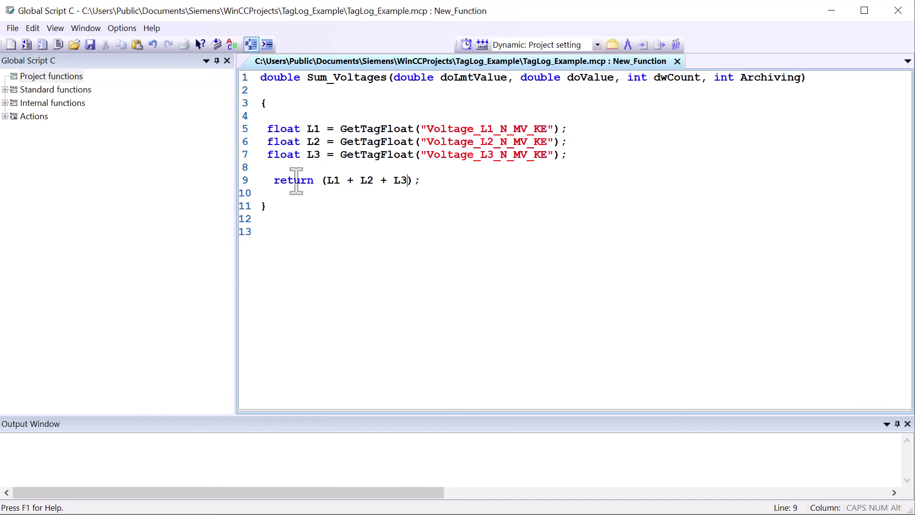
pyautogui.rightClick(439, 99)
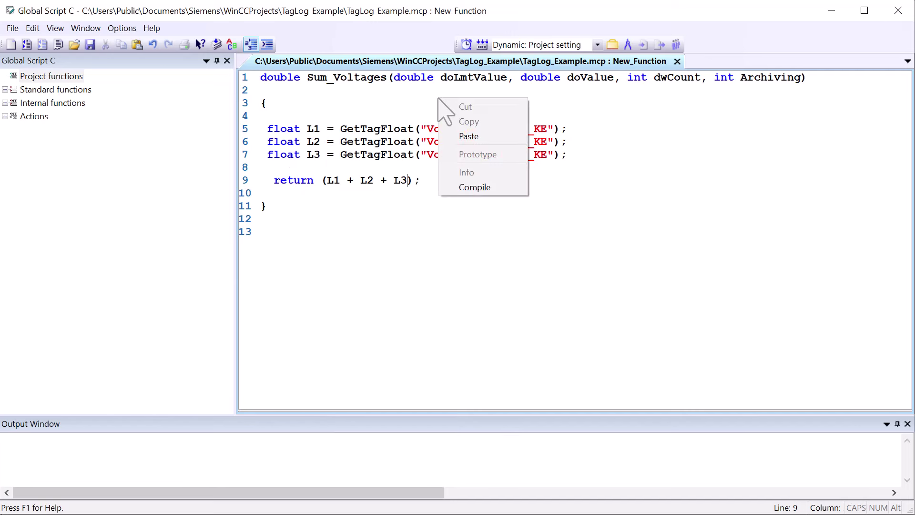
pyautogui.click(474, 187)
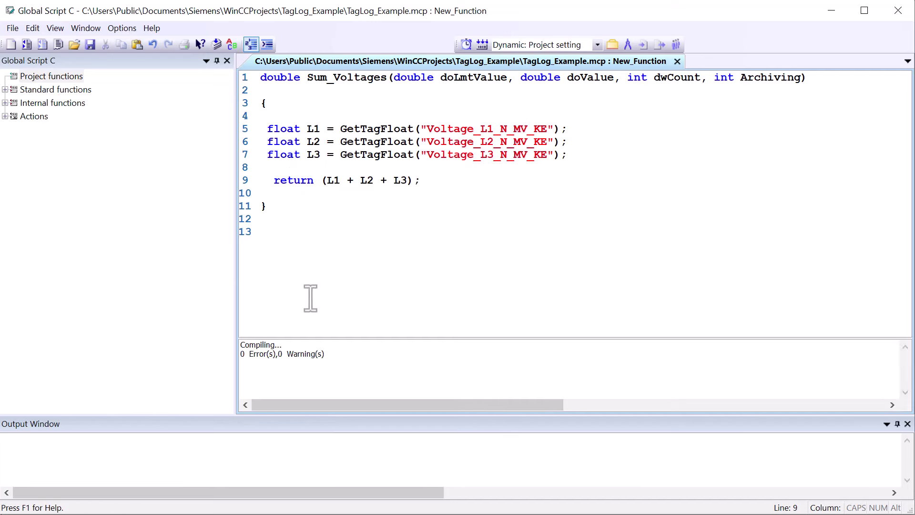
# - Save the function as the project function file Sum_Voltages.fct
pyautogui.doubleClick(321, 79)
pyautogui.rightClick(322, 79)
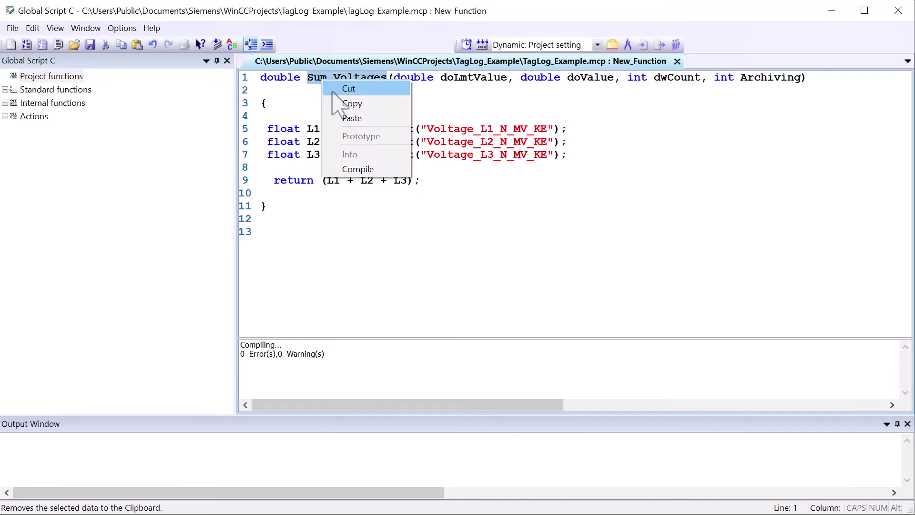
pyautogui.click(352, 102)
pyautogui.click(90, 45)
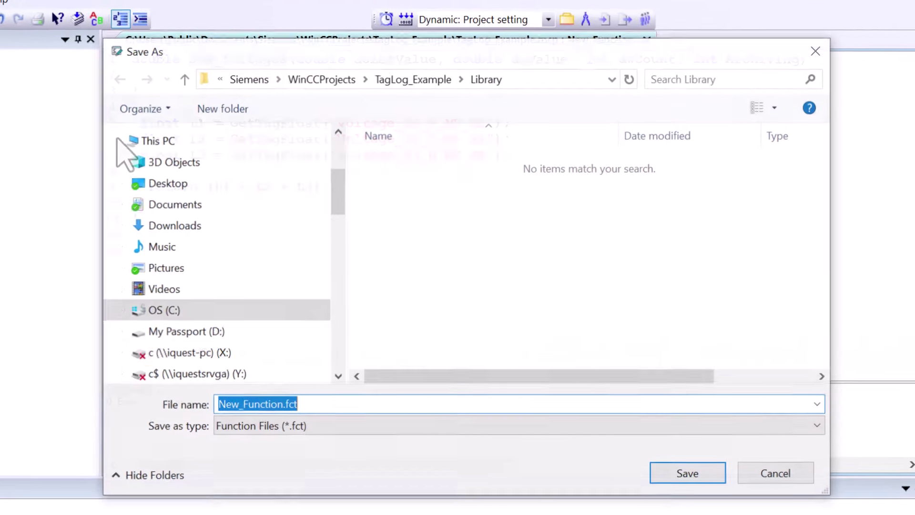
pyautogui.hotkey('ctrl', 'v')
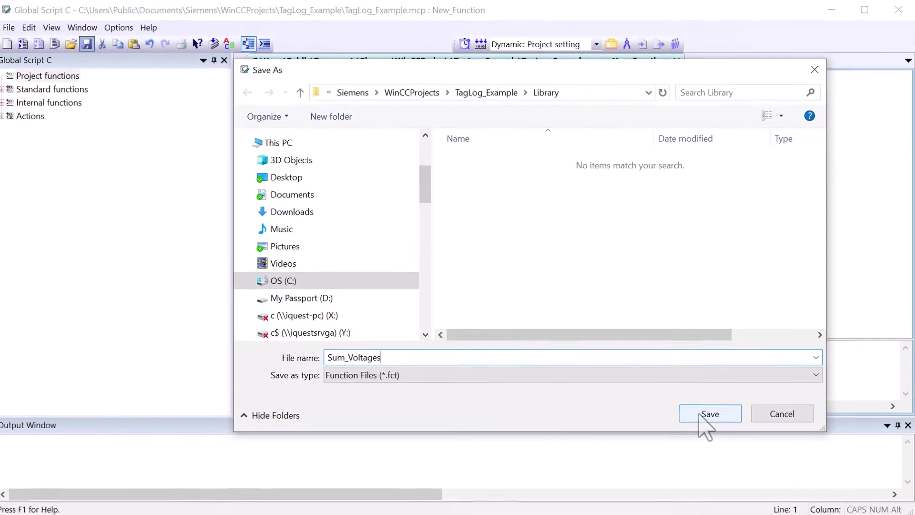
pyautogui.click(688, 460)
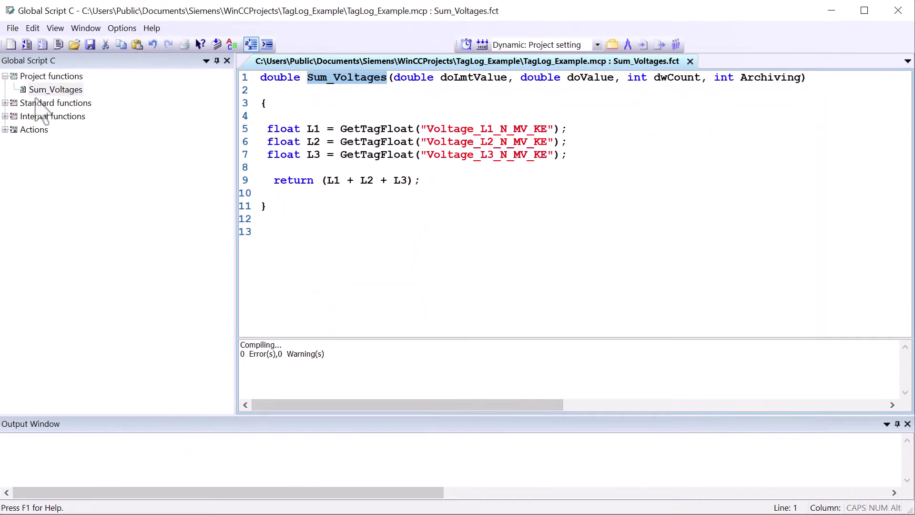
# - Set Total_Voltage's acquisition and archiving cycles in Voltage_Log to 1 second instead of 500 ms
pyautogui.click(34, 94)
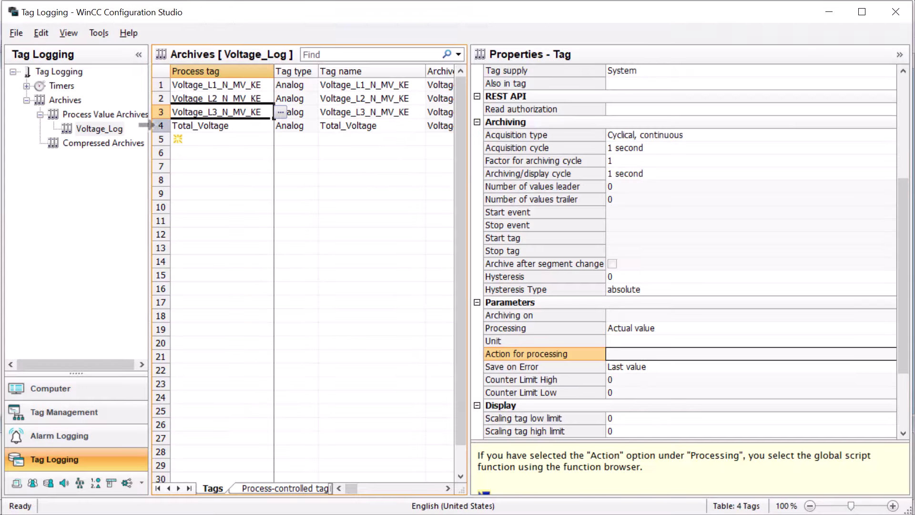
pyautogui.click(155, 126)
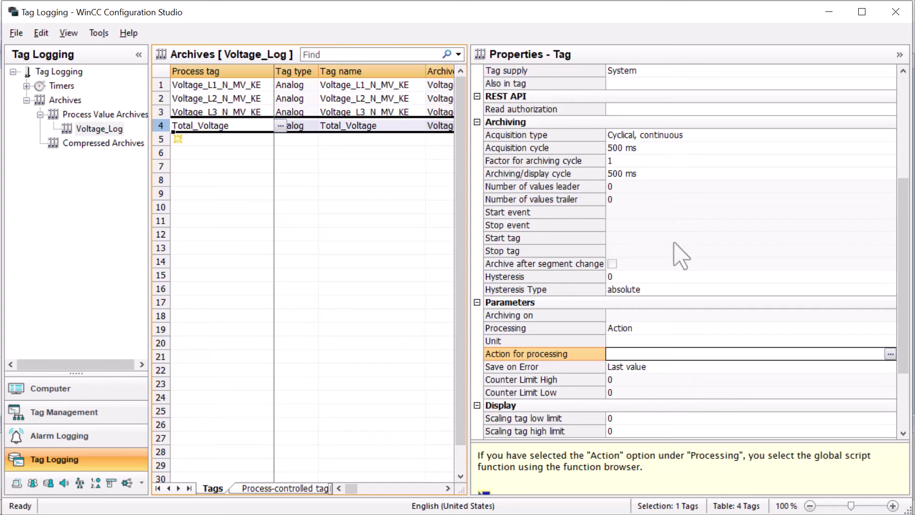
pyautogui.click(629, 149)
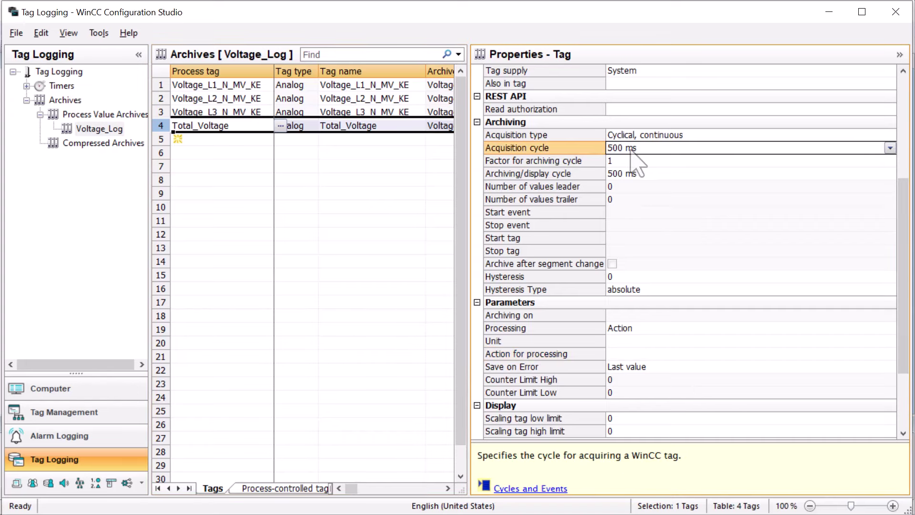
pyautogui.click(890, 148)
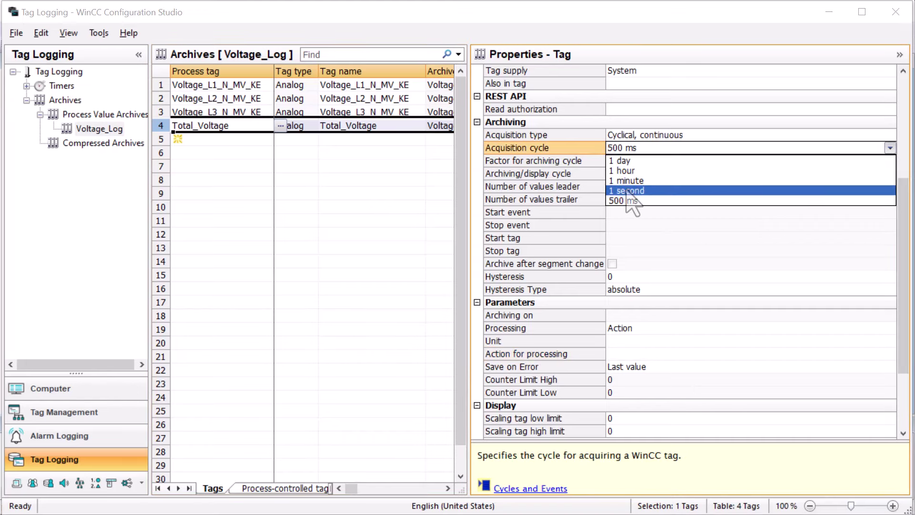
pyautogui.click(633, 201)
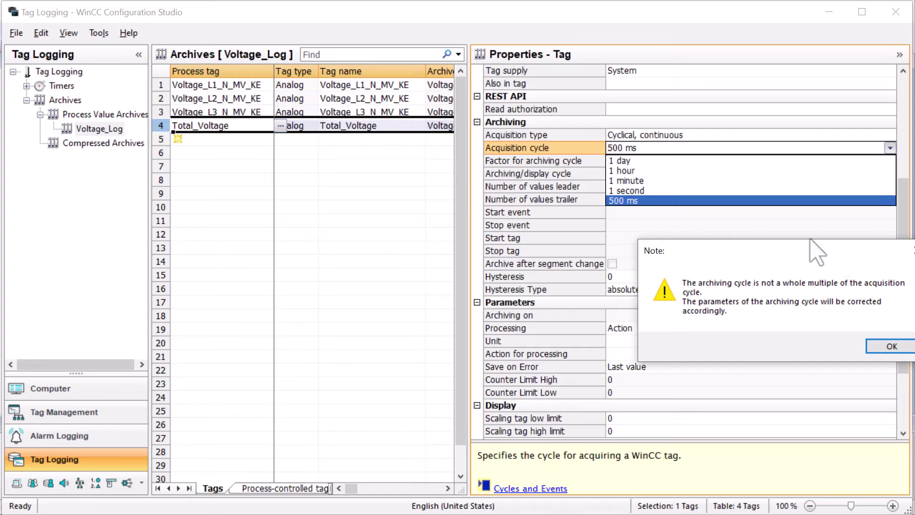
pyautogui.press('Return')
pyautogui.click(596, 174)
pyautogui.click(593, 148)
pyautogui.click(595, 175)
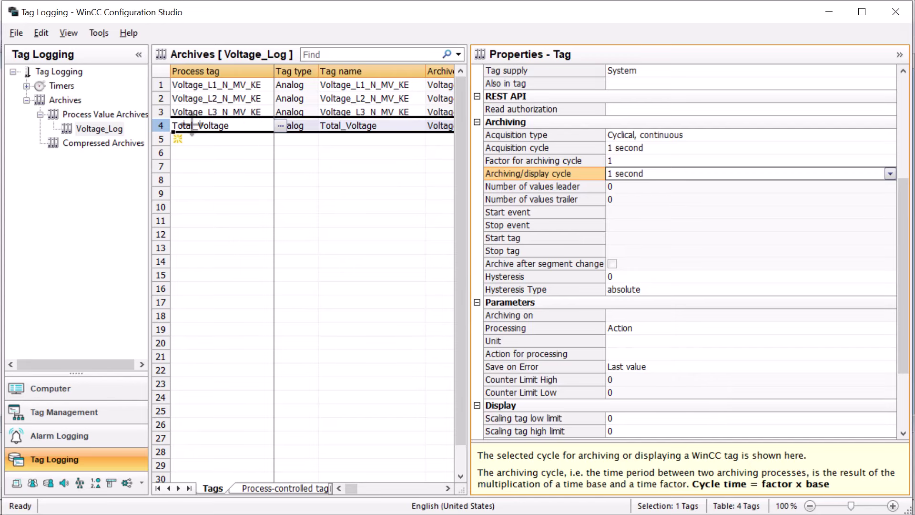
pyautogui.click(519, 328)
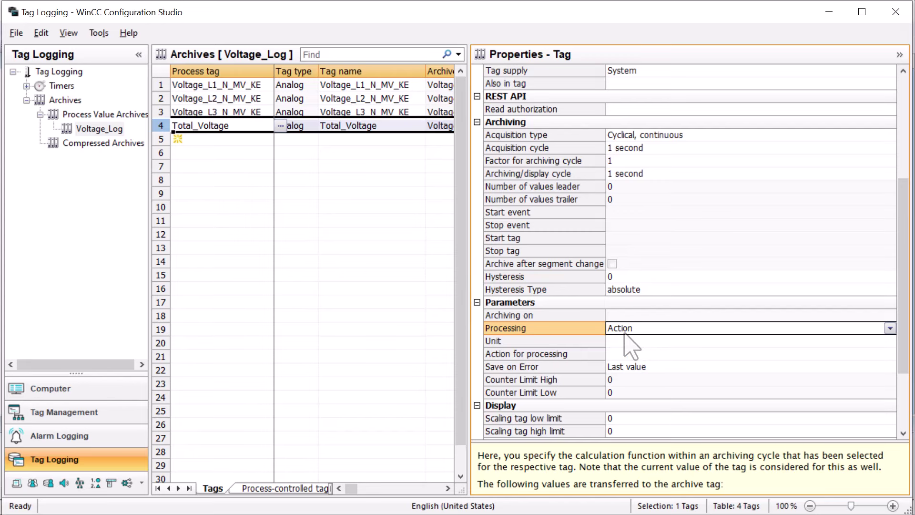
# - Choose Sum_Voltages from Function selection as Total_Voltage's action for processing
pyautogui.click(700, 341)
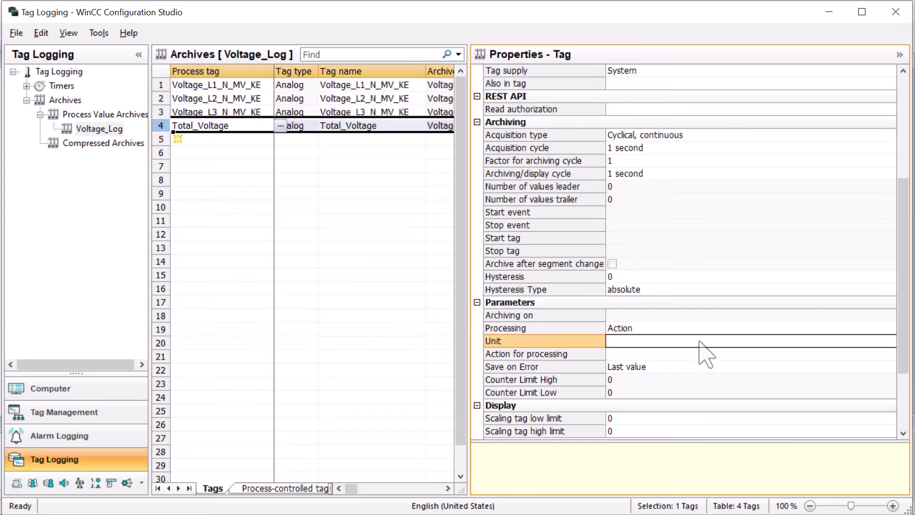
pyautogui.click(695, 354)
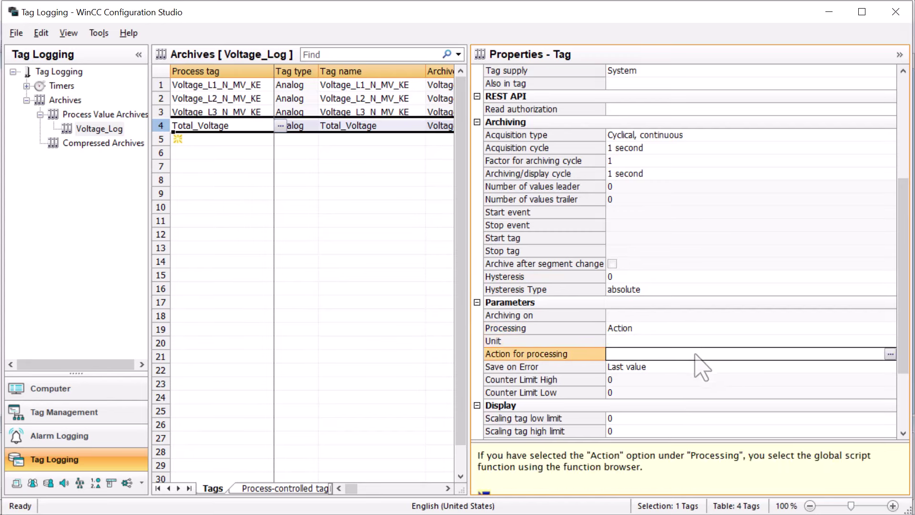
pyautogui.click(891, 355)
pyautogui.doubleClick(730, 184)
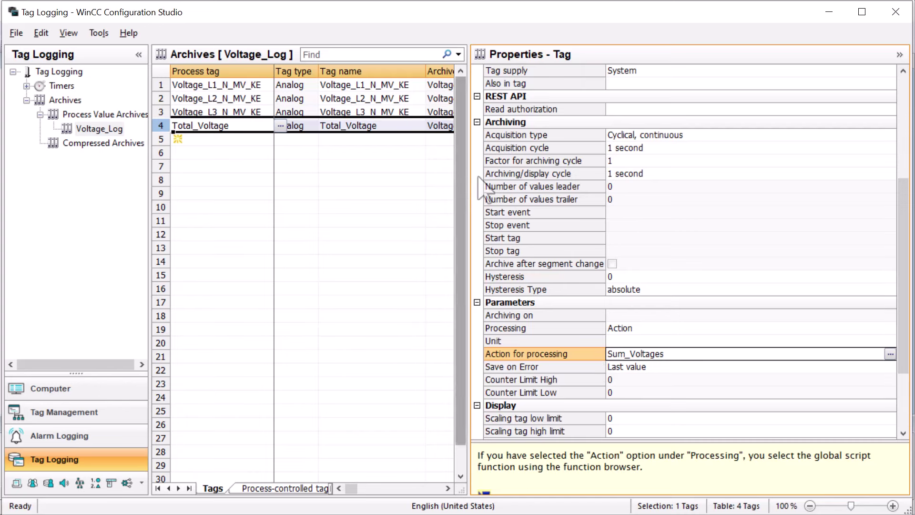
pyautogui.scroll(3, 629, 224)
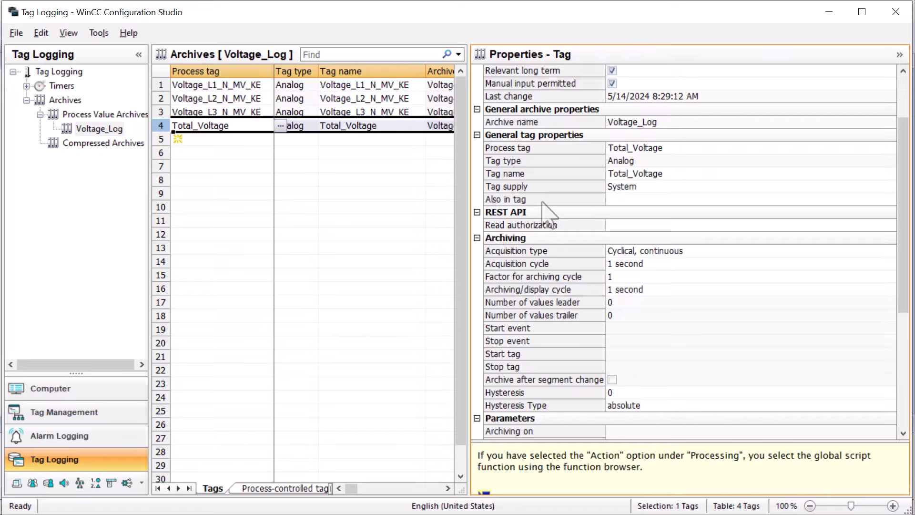
# - Set the Also in tag property to Total_Voltage and check the archive row's parameters
pyautogui.click(496, 200)
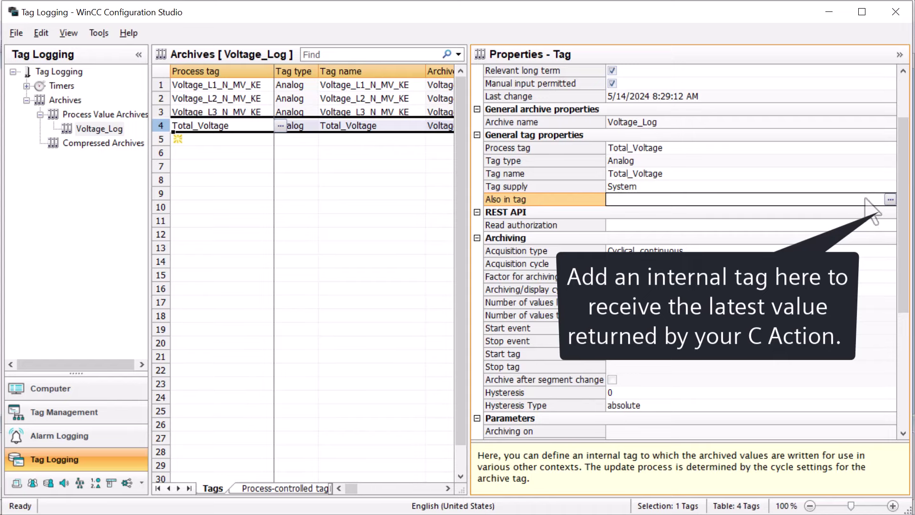
pyautogui.click(891, 199)
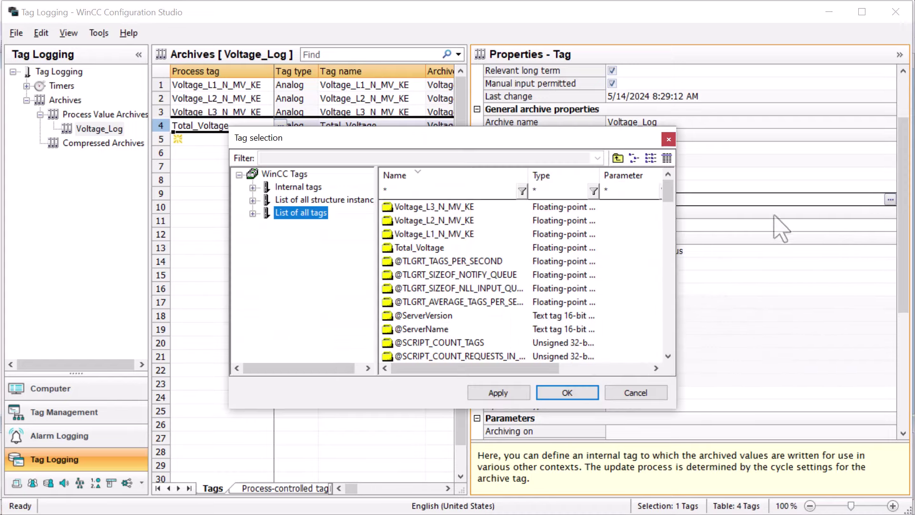
pyautogui.click(419, 248)
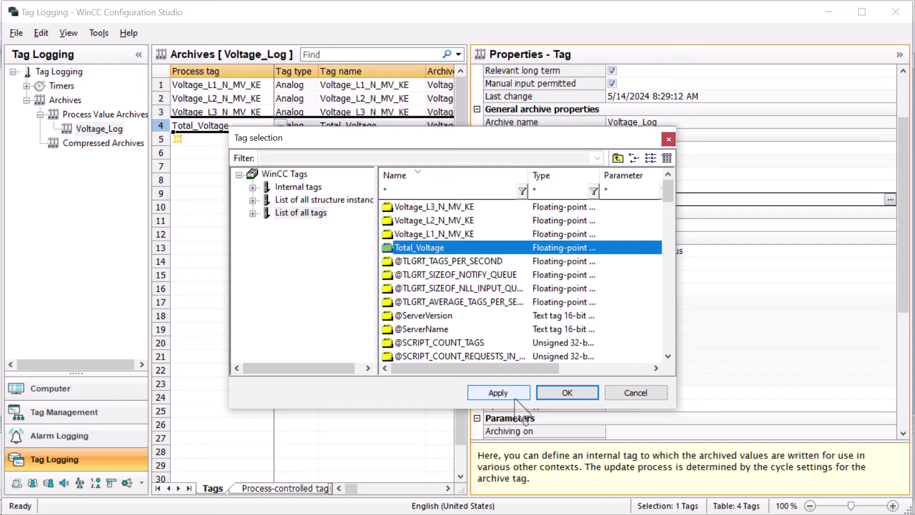
pyautogui.click(567, 392)
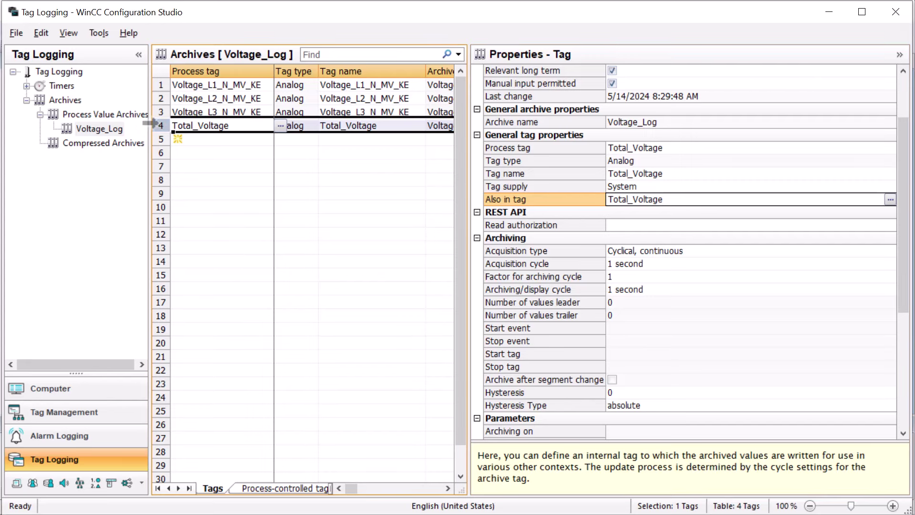
pyautogui.scroll(-4, 687, 374)
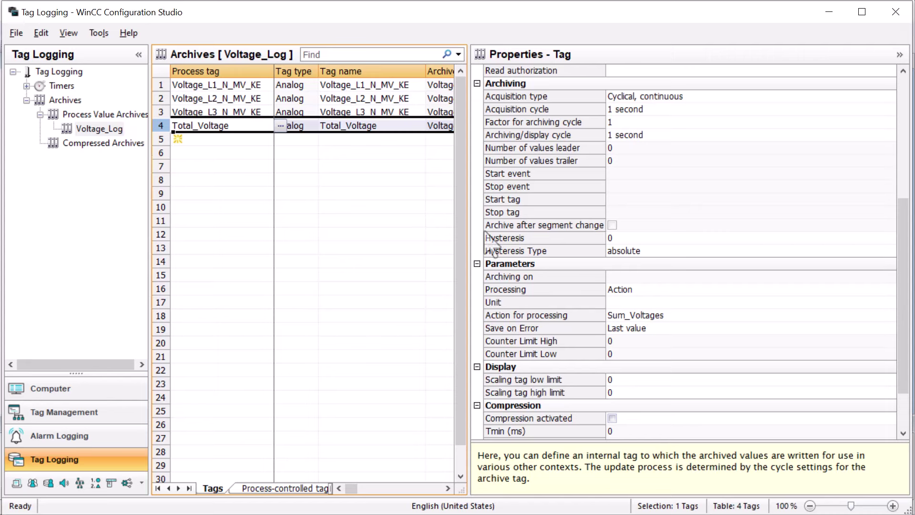
pyautogui.click(195, 125)
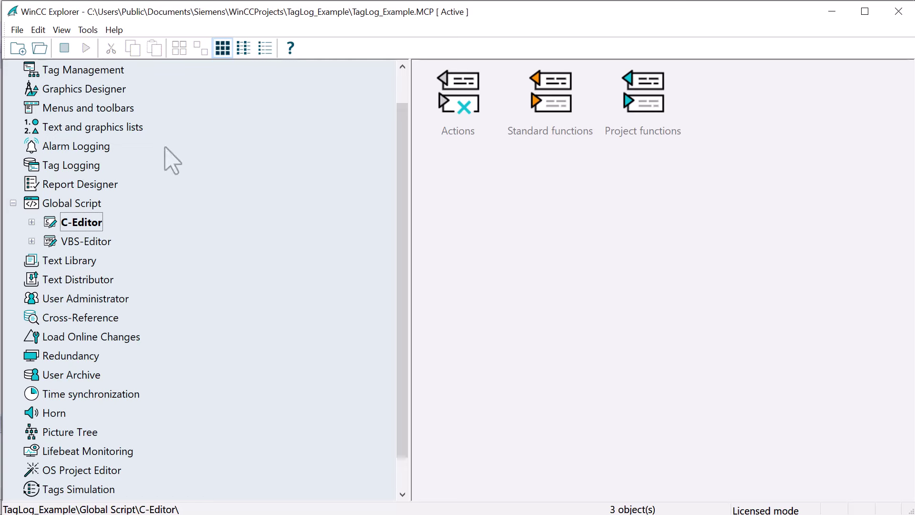
# - Deactivate runtime and open Trends.PDL from Graphics Designer
pyautogui.click(63, 48)
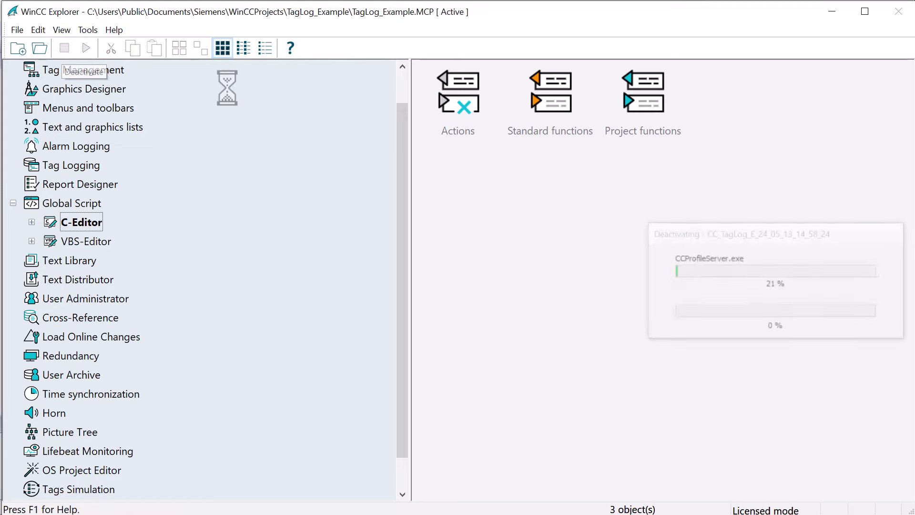
pyautogui.click(72, 90)
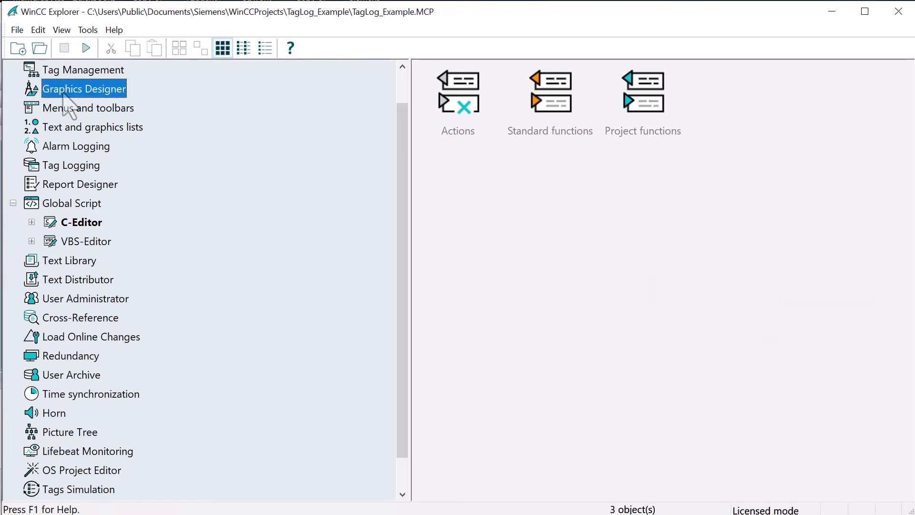
pyautogui.doubleClick(441, 105)
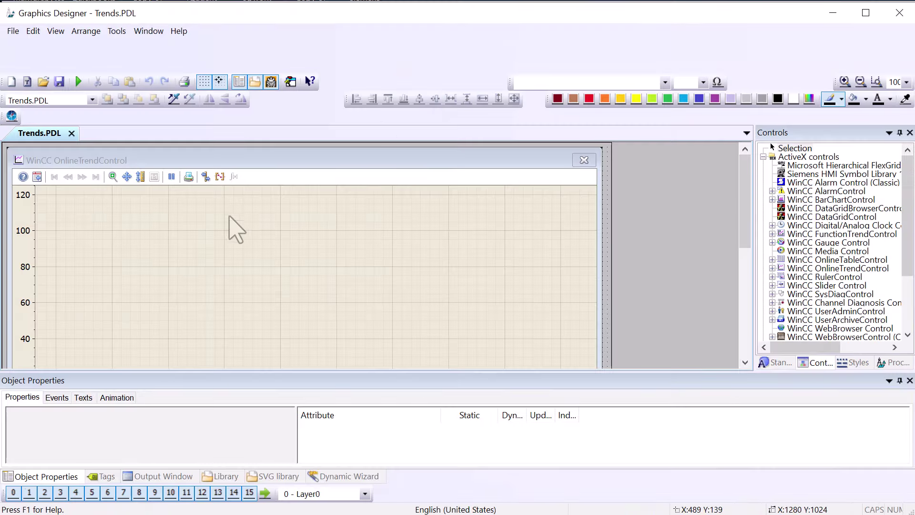
# - Duplicate the PLC Voltage Values (Simulated) heading and place the copy to its right
pyautogui.scroll(-5, 204, 282)
pyautogui.scroll(-2, 204, 281)
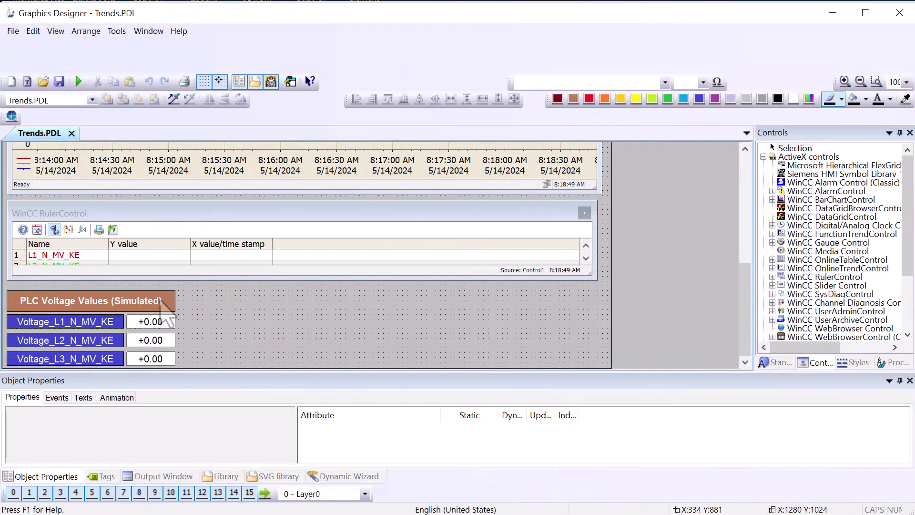
pyautogui.click(136, 292)
pyautogui.rightClick(137, 292)
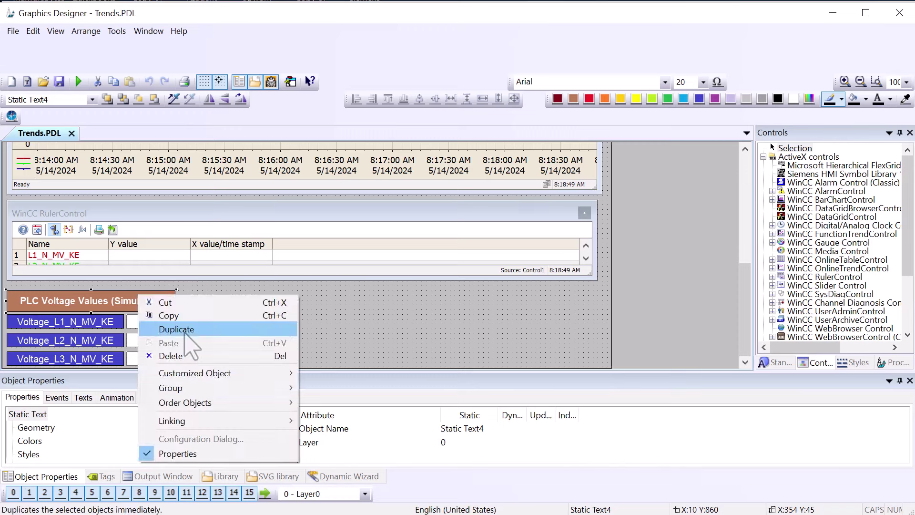
pyautogui.click(190, 329)
pyautogui.moveTo(147, 309); pyautogui.dragTo(322, 303)
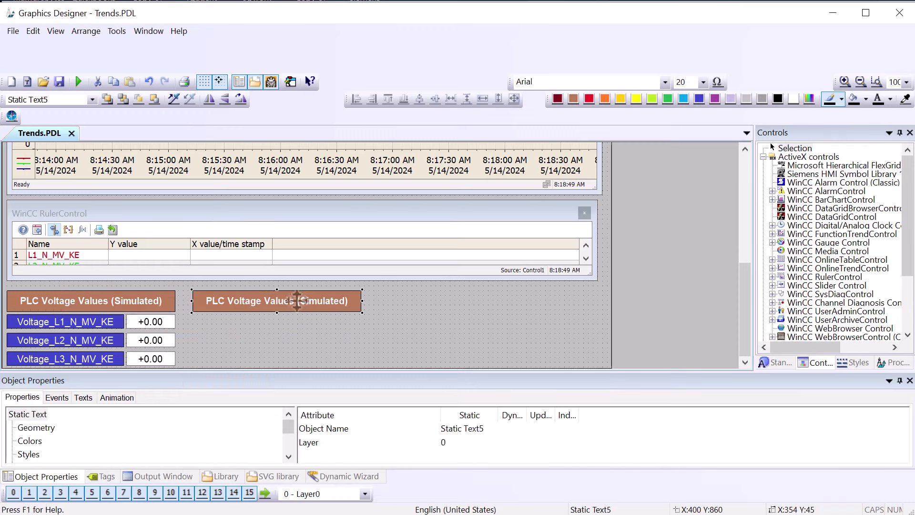
# - Change the copy's text to 'Total Voltage Value (Internal)' and colour it cyan
pyautogui.doubleClick(297, 302)
pyautogui.doubleClick(206, 300)
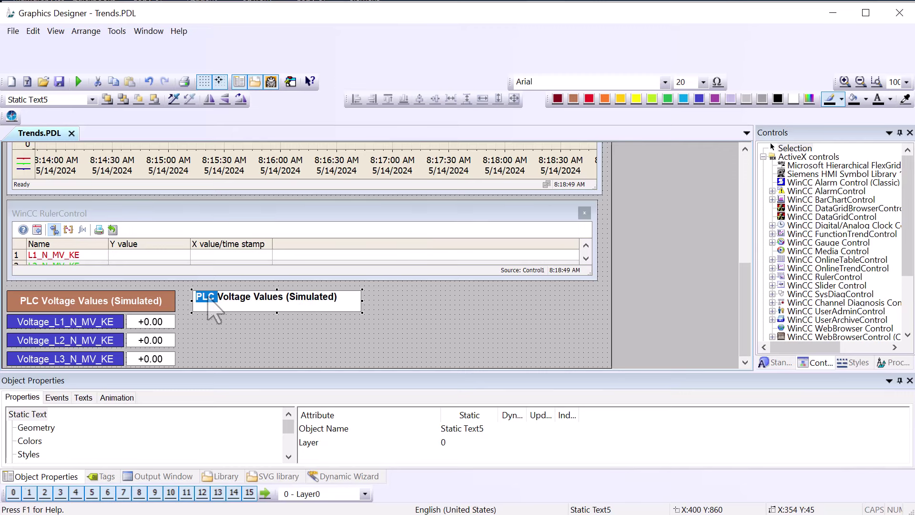
pyautogui.write('Total')
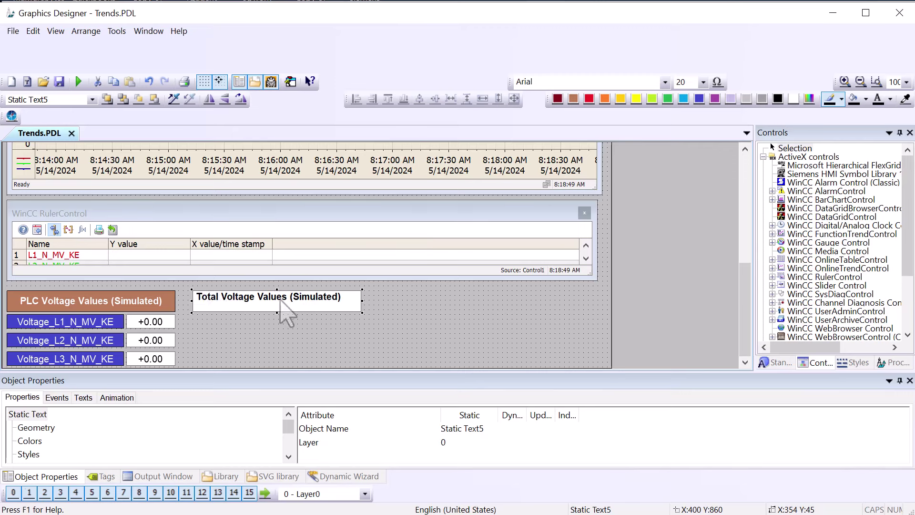
pyautogui.press('BackSpace')
pyautogui.doubleClick(294, 303)
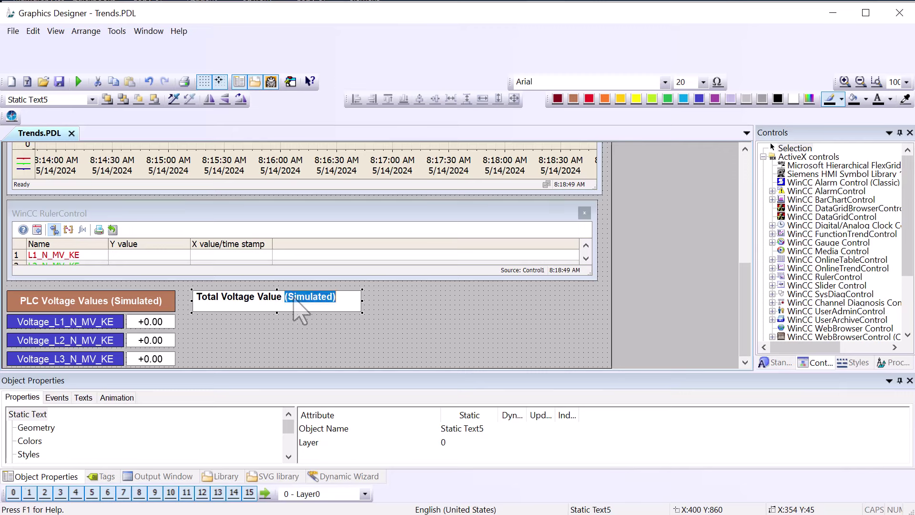
pyautogui.write('(')
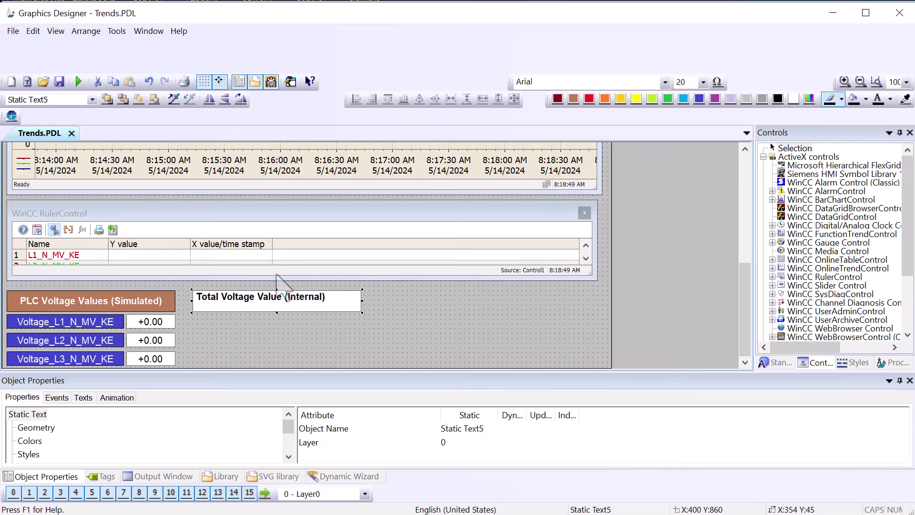
pyautogui.click(266, 324)
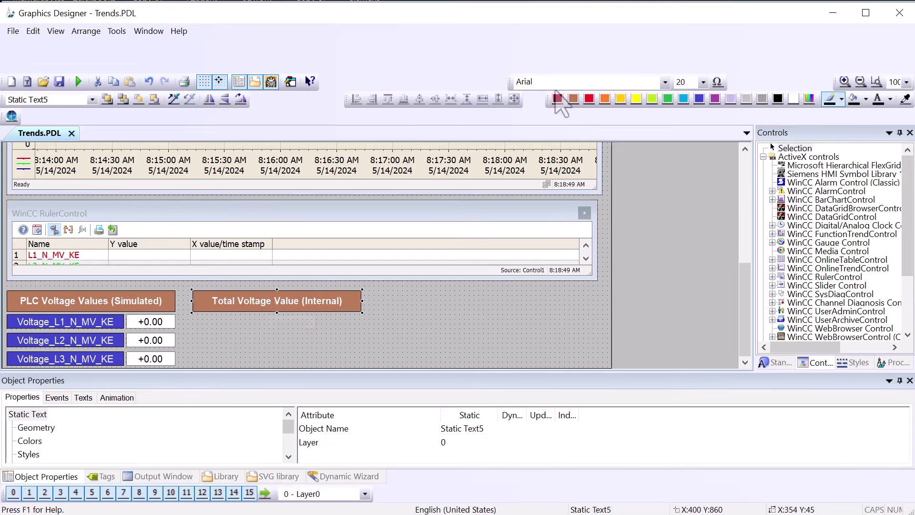
pyautogui.click(684, 99)
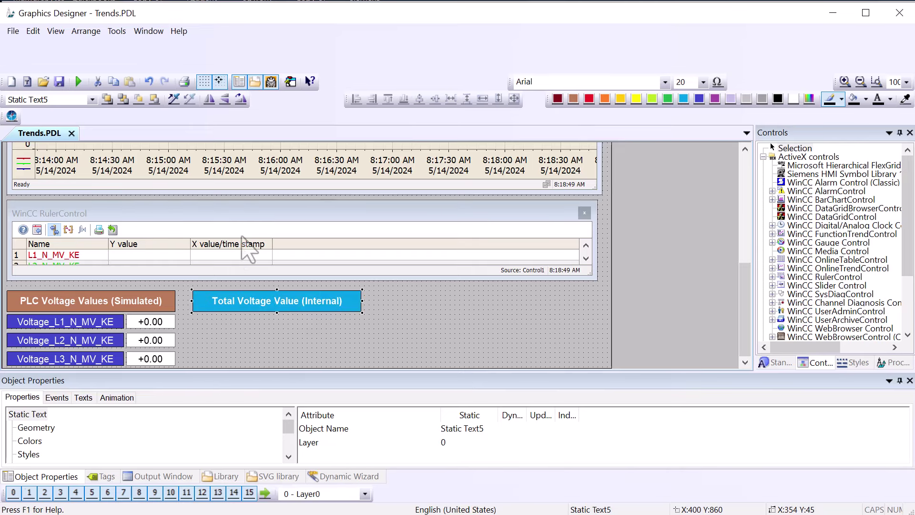
pyautogui.click(152, 327)
# - Duplicate the Voltage_L1 label and field under the new heading, relabelling it 'Total _Voltage'
pyautogui.keyDown('shift'); pyautogui.click(44, 327); pyautogui.keyUp('shift')
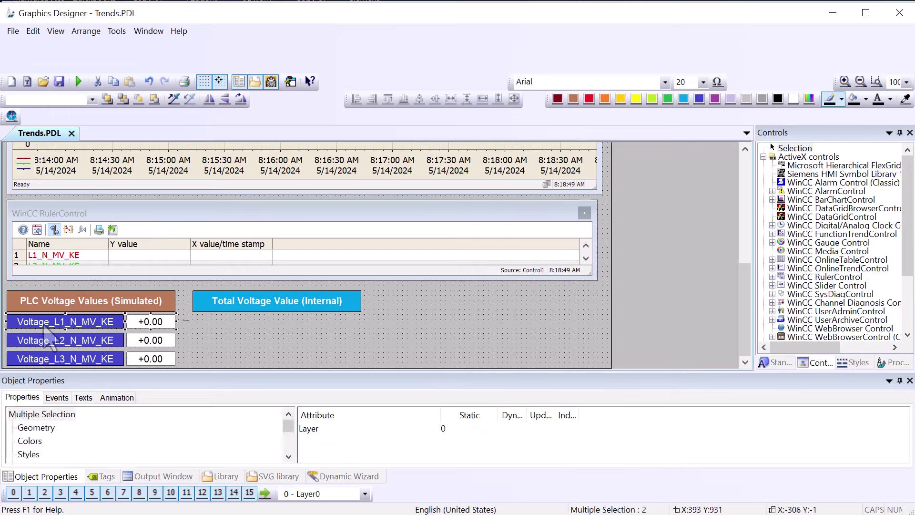
pyautogui.rightClick(41, 320)
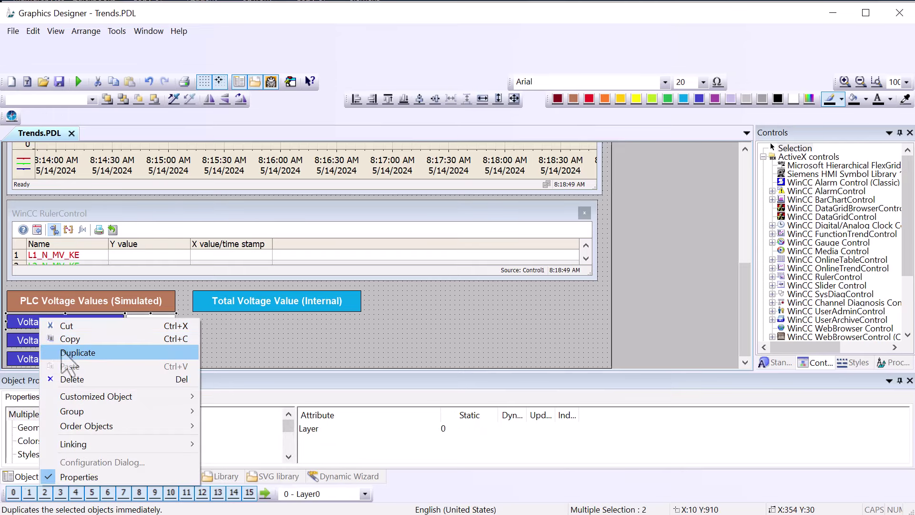
pyautogui.click(62, 354)
pyautogui.moveTo(148, 336); pyautogui.dragTo(326, 331)
pyautogui.click(243, 339)
pyautogui.click(226, 319)
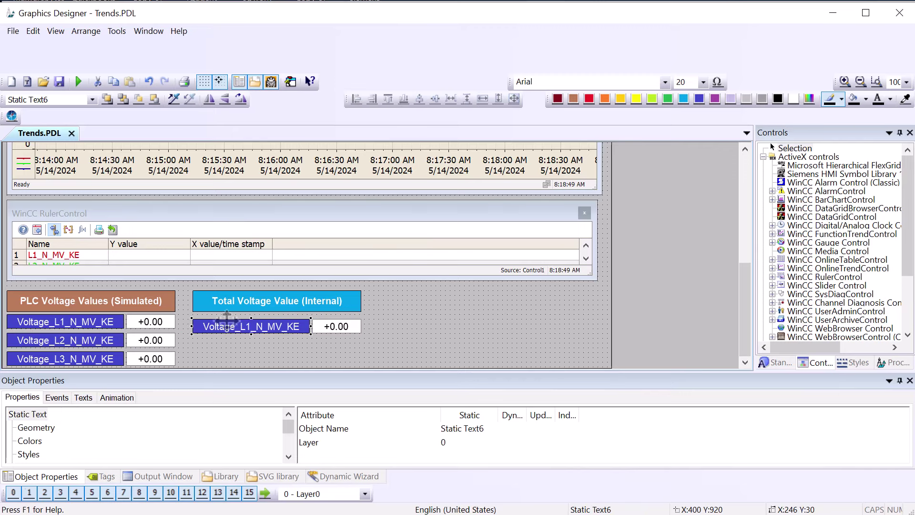
pyautogui.doubleClick(226, 329)
pyautogui.write('T')
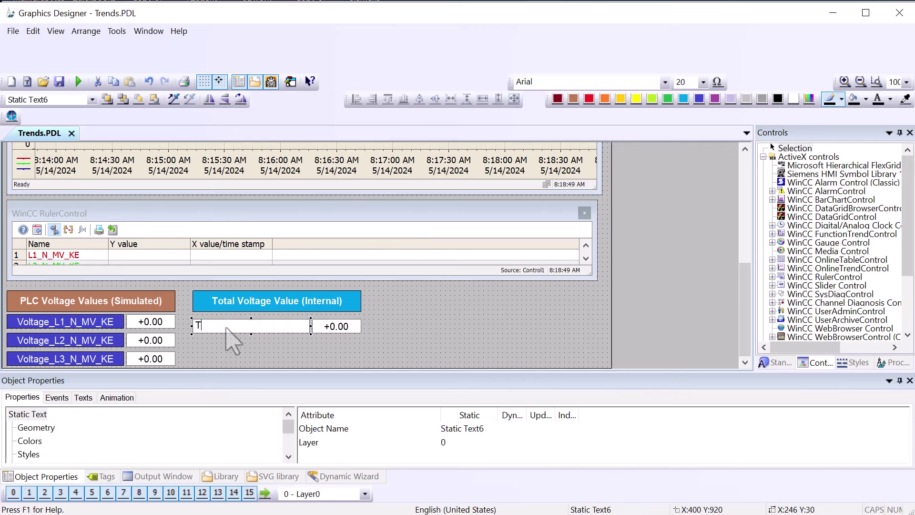
pyautogui.write('otal _Volt')
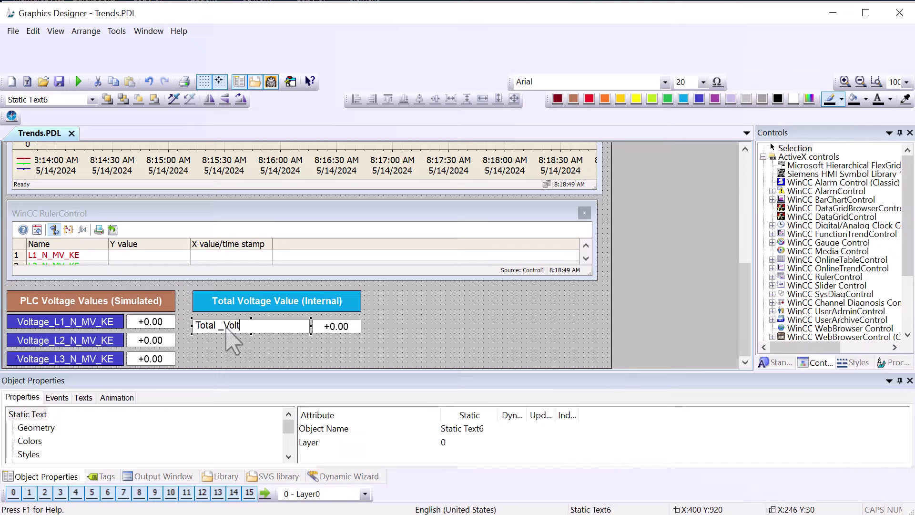
pyautogui.write('age')
pyautogui.click(336, 327)
# - Link the copied field's Output Value to the Total_Voltage tag
pyautogui.scroll(-2, 63, 448)
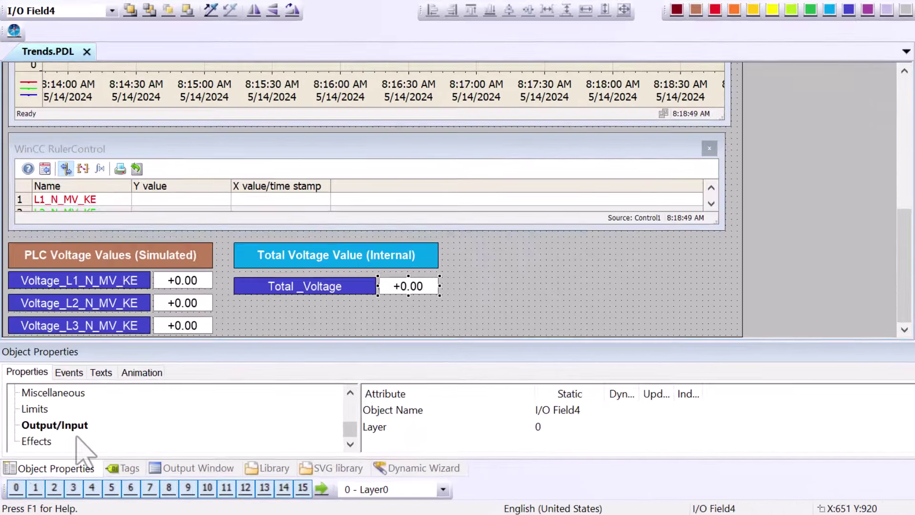
pyautogui.click(55, 426)
pyautogui.rightClick(638, 442)
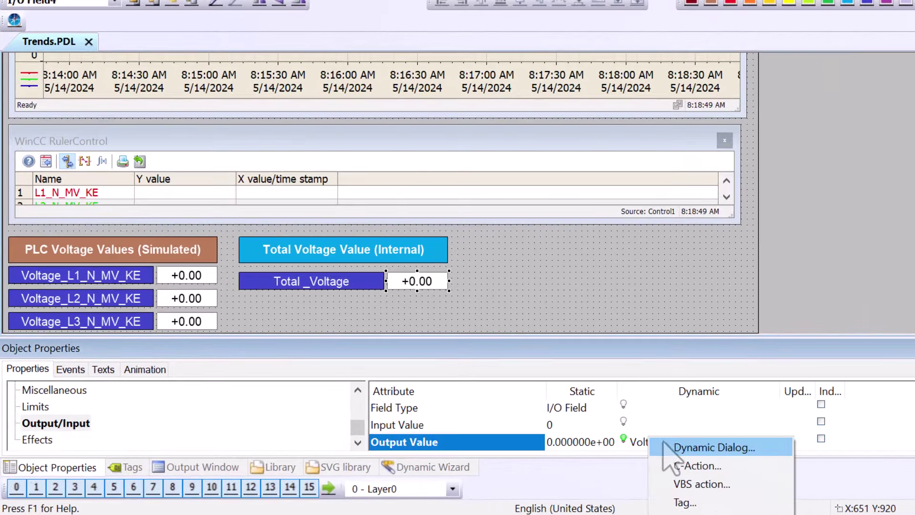
pyautogui.click(685, 501)
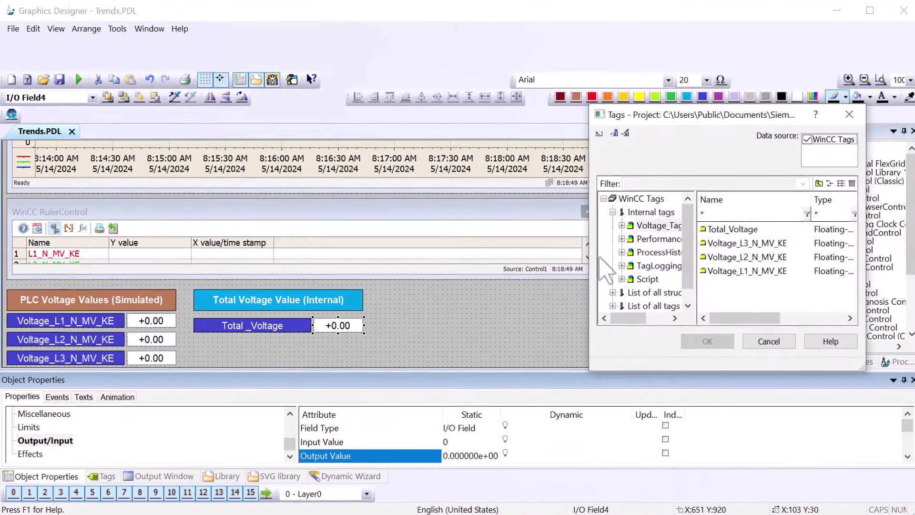
pyautogui.click(720, 229)
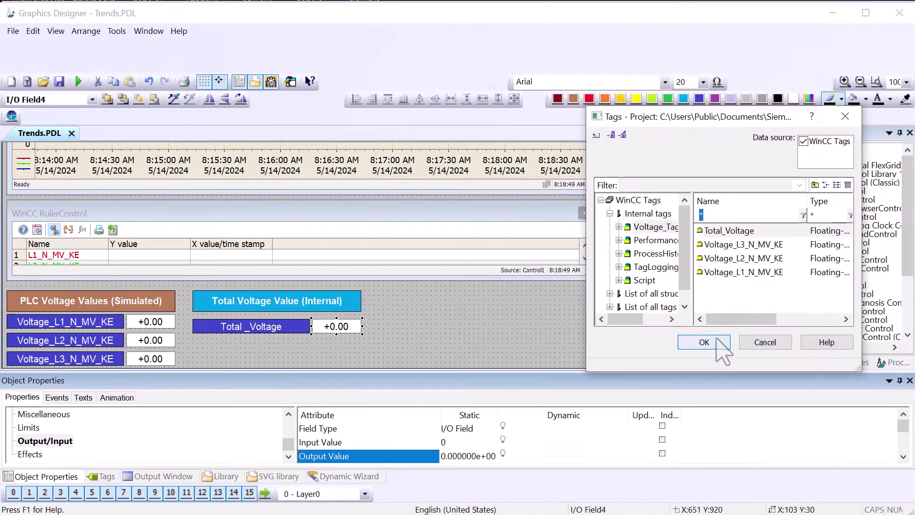
pyautogui.click(718, 340)
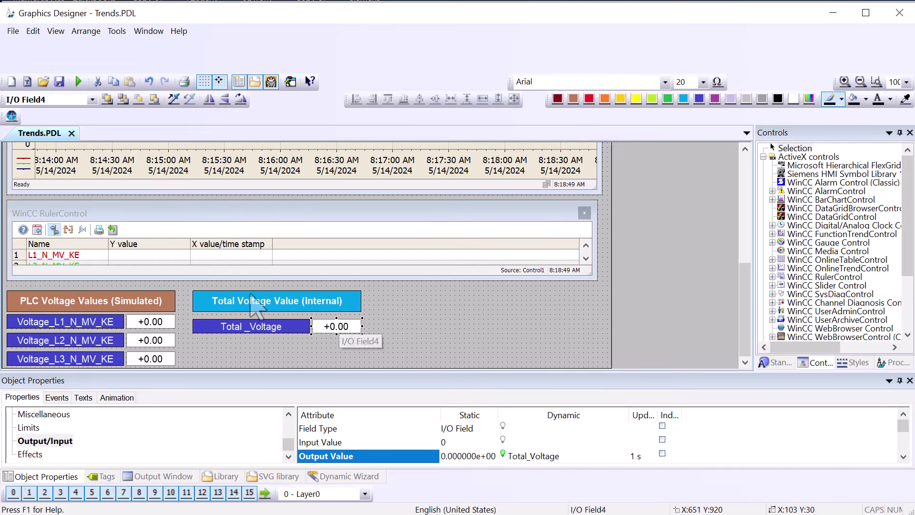
pyautogui.click(58, 82)
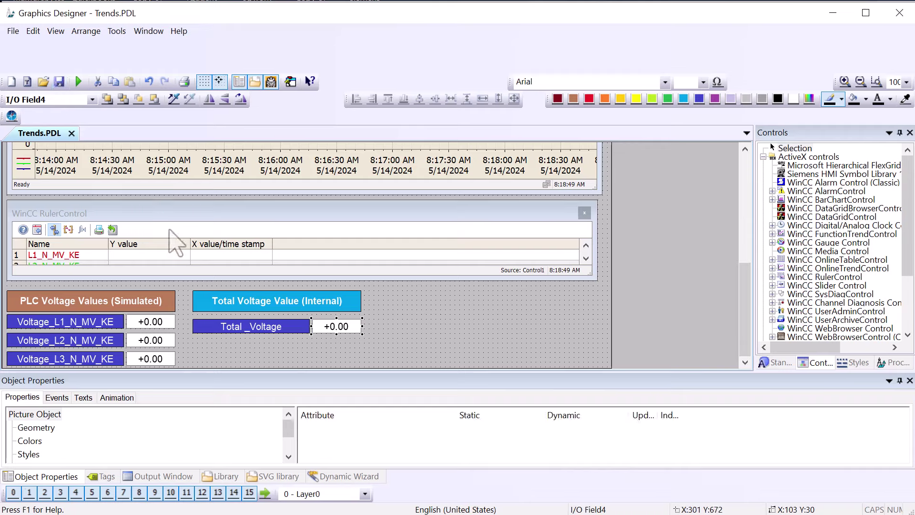
pyautogui.scroll(6, 176, 243)
# - Add a new Total Voltage trend fed by the Voltage_Log\Total_Voltage archive tag
pyautogui.doubleClick(153, 245)
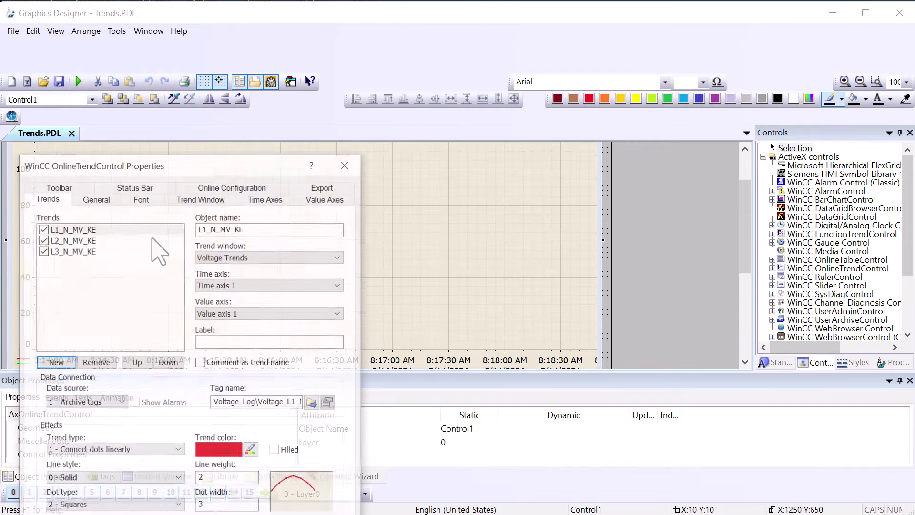
pyautogui.click(70, 361)
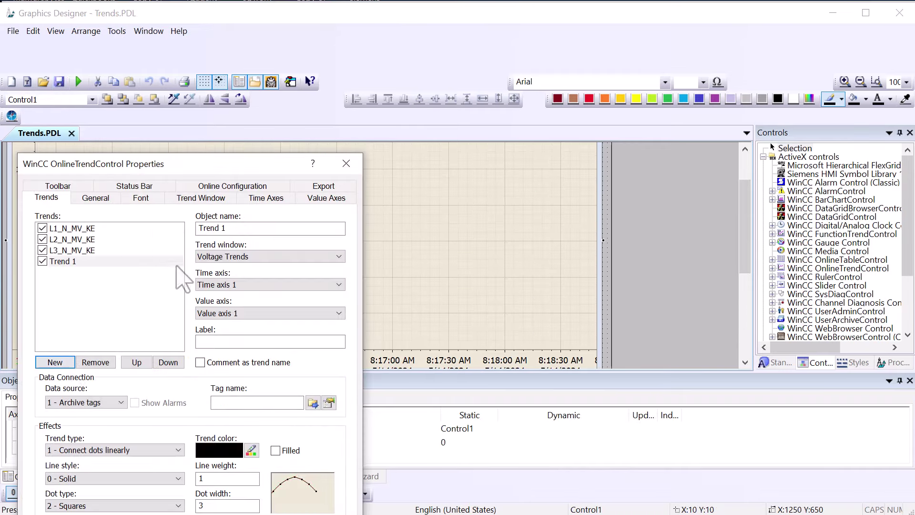
pyautogui.doubleClick(213, 229)
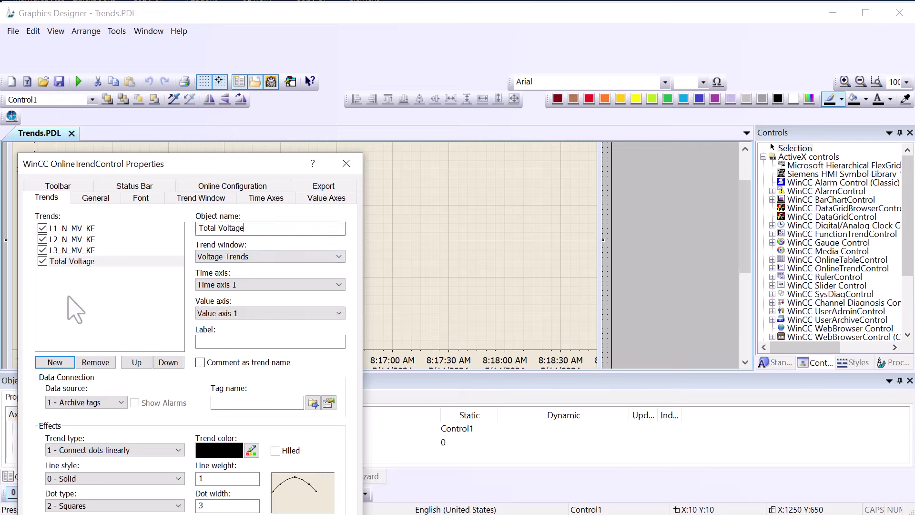
pyautogui.click(313, 403)
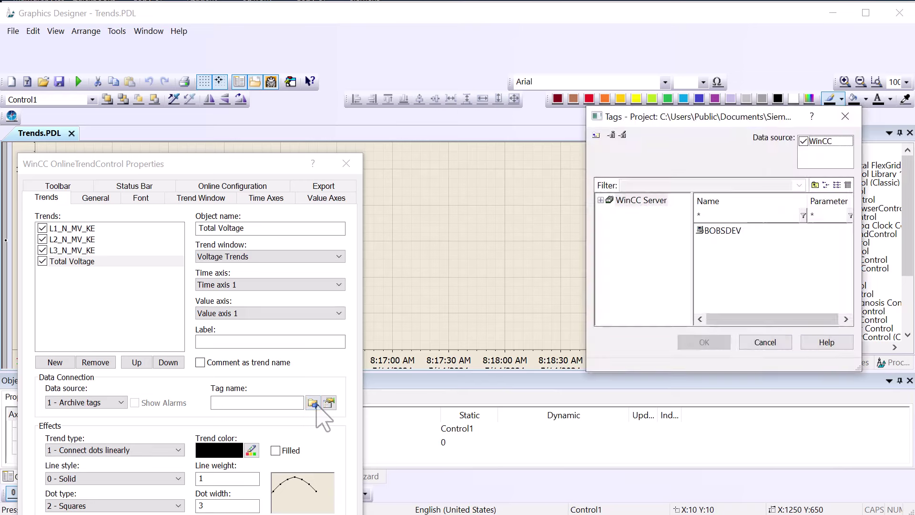
pyautogui.click(633, 200)
pyautogui.click(644, 214)
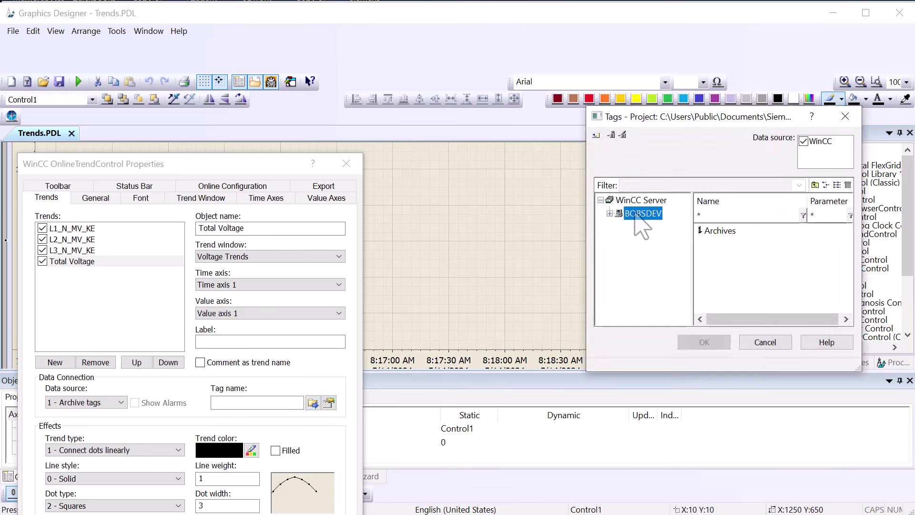
pyautogui.click(647, 227)
pyautogui.click(666, 240)
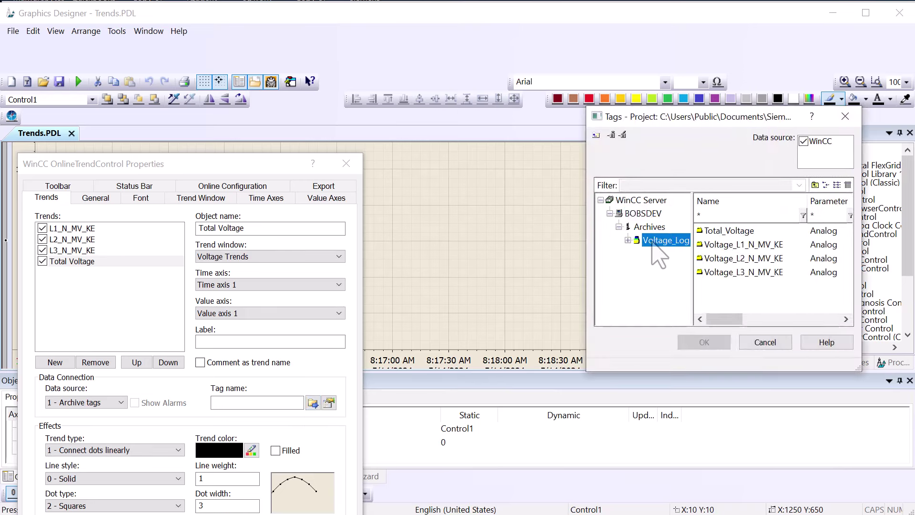
pyautogui.click(730, 231)
pyautogui.click(704, 342)
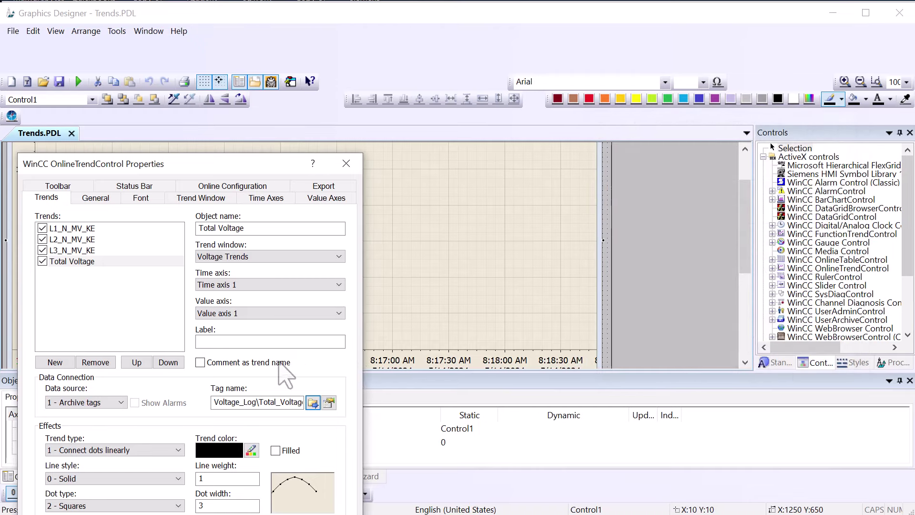
# - Give the trend line weight 2 and magenta colour, then apply the settings
pyautogui.doubleClick(199, 478)
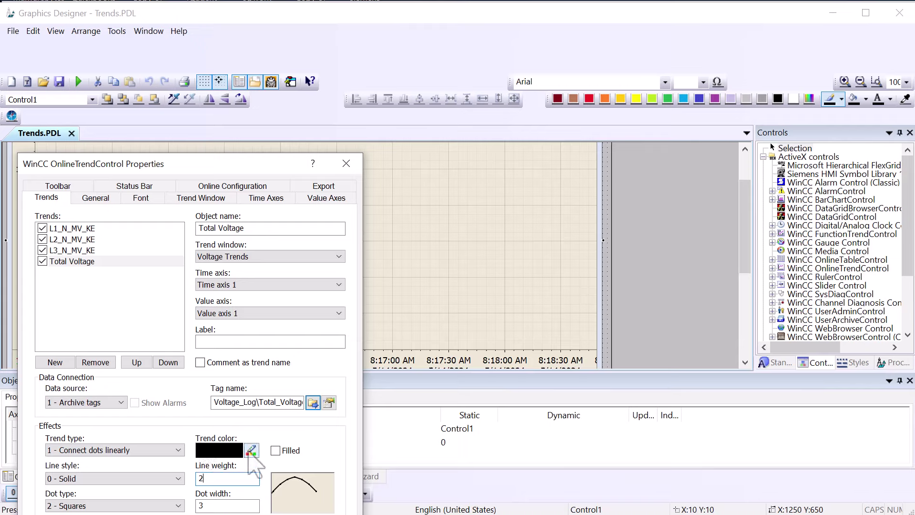
pyautogui.click(232, 444)
pyautogui.click(166, 343)
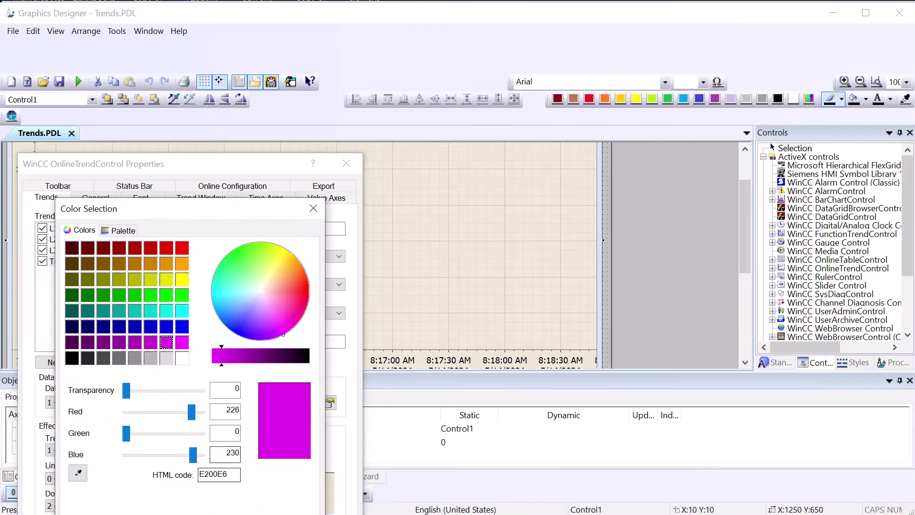
pyautogui.press('Return')
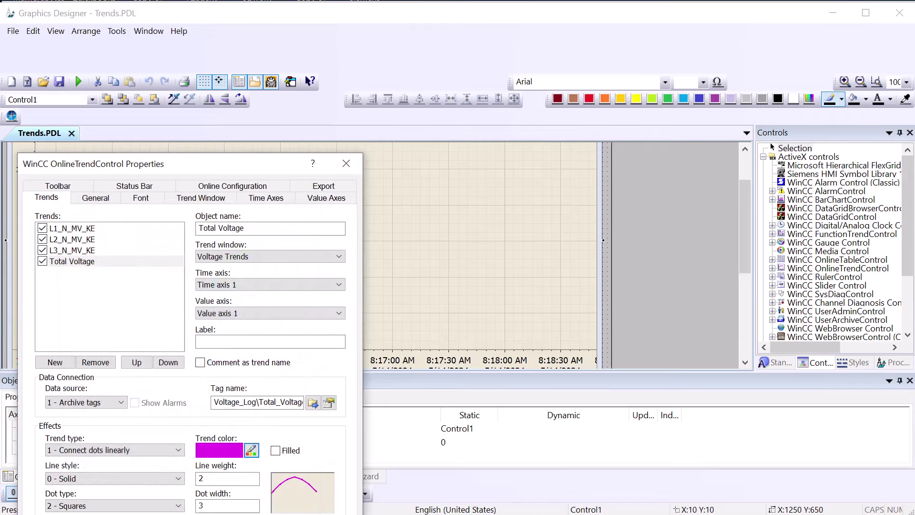
pyautogui.press('Return')
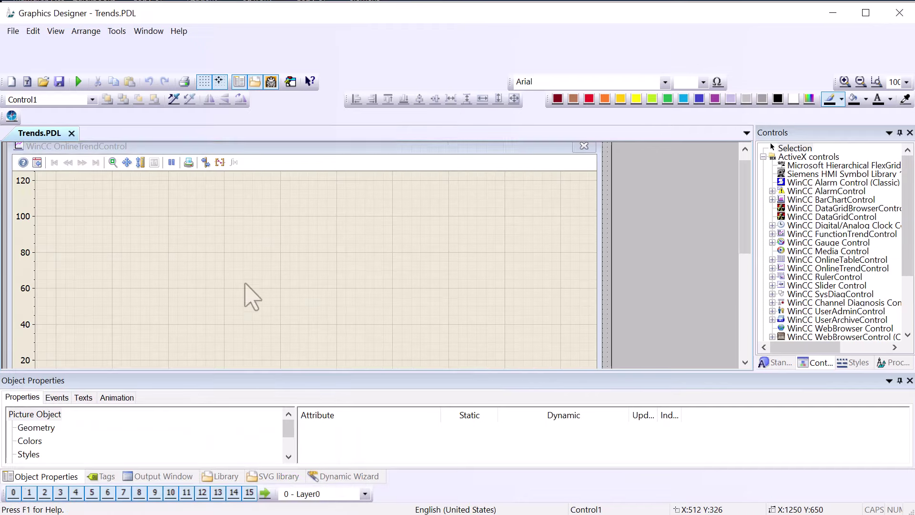
pyautogui.scroll(-6, 245, 283)
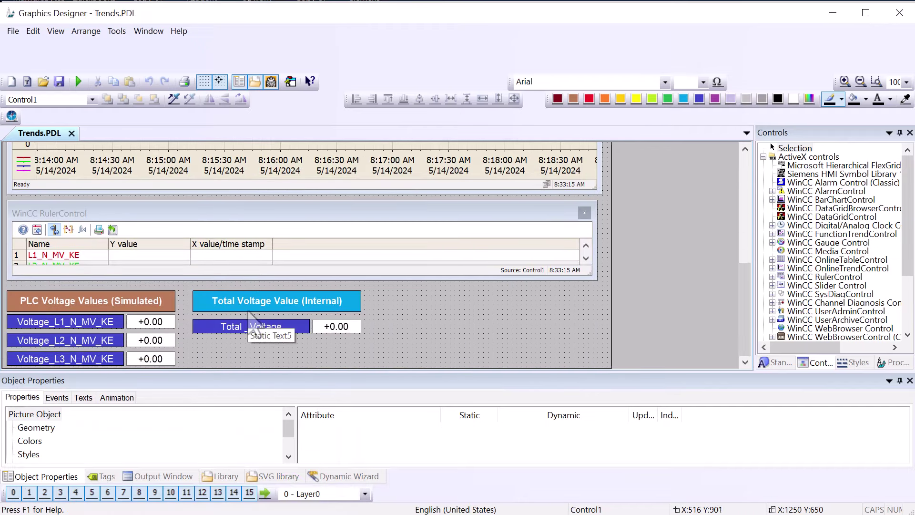
# - Colour the Total _Voltage label purple, save Trends.PDL, and activate runtime
pyautogui.click(253, 325)
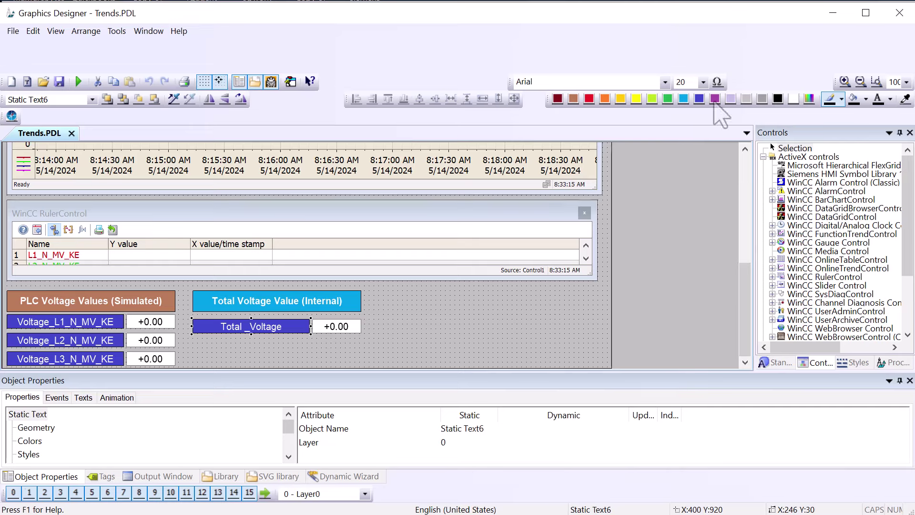
pyautogui.click(715, 99)
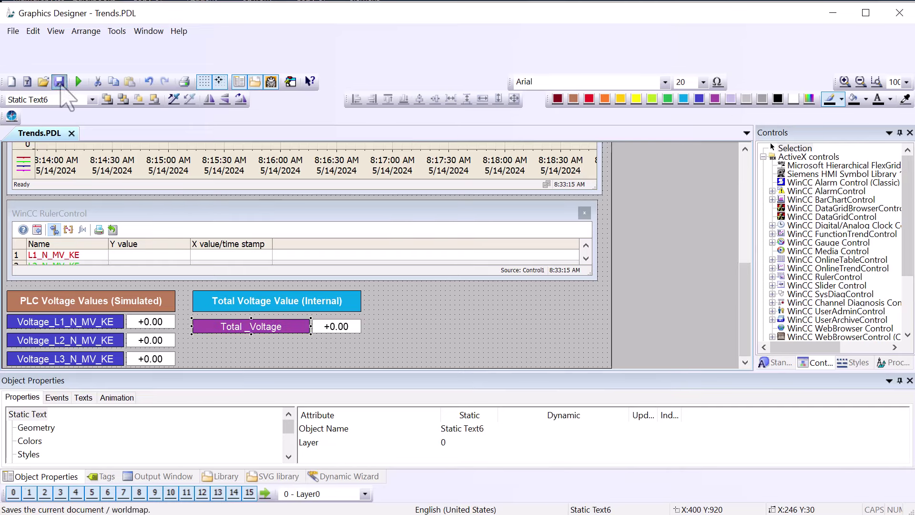
pyautogui.click(61, 82)
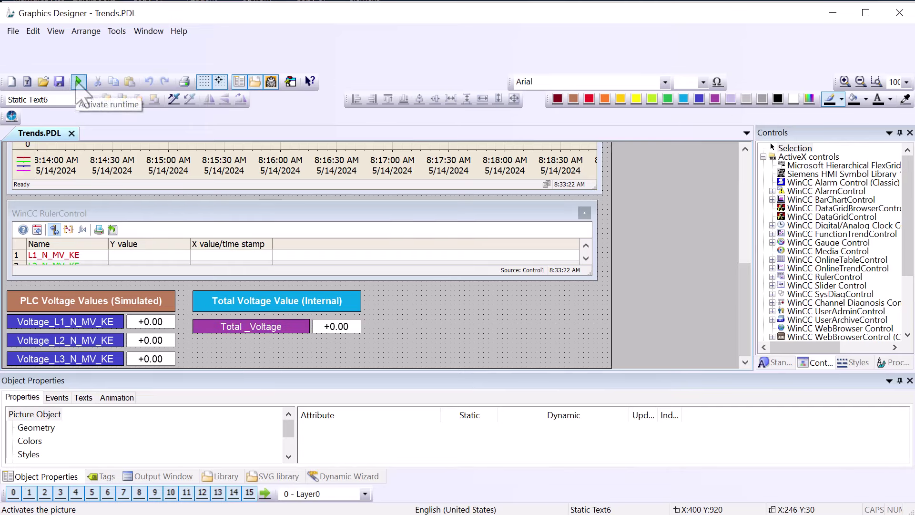
pyautogui.click(78, 82)
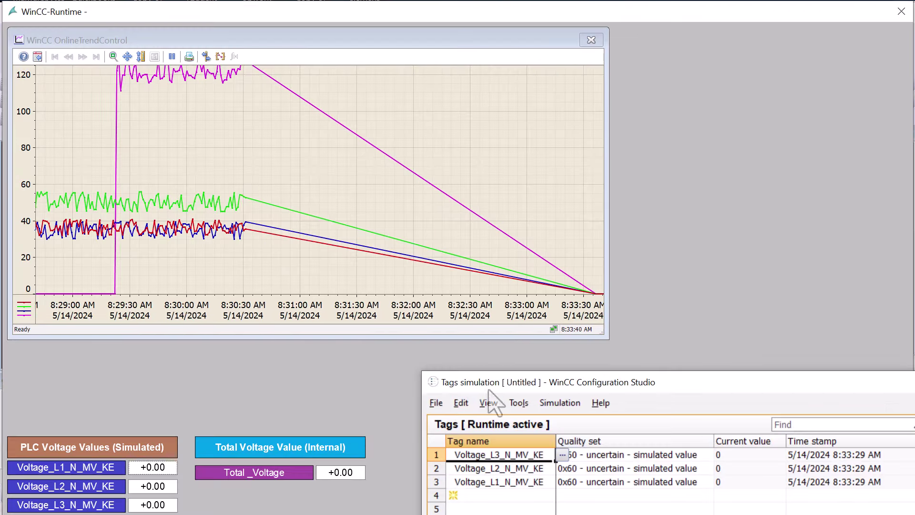
pyautogui.click(517, 403)
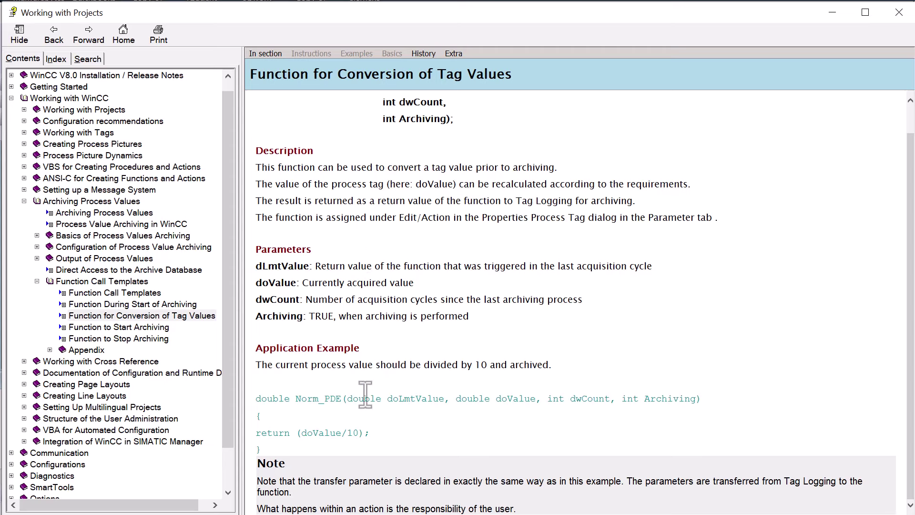
# - Review the dLmtValue, doValue and dwCount parameters of the tag value conversion function
pyautogui.scroll(1, 410, 198)
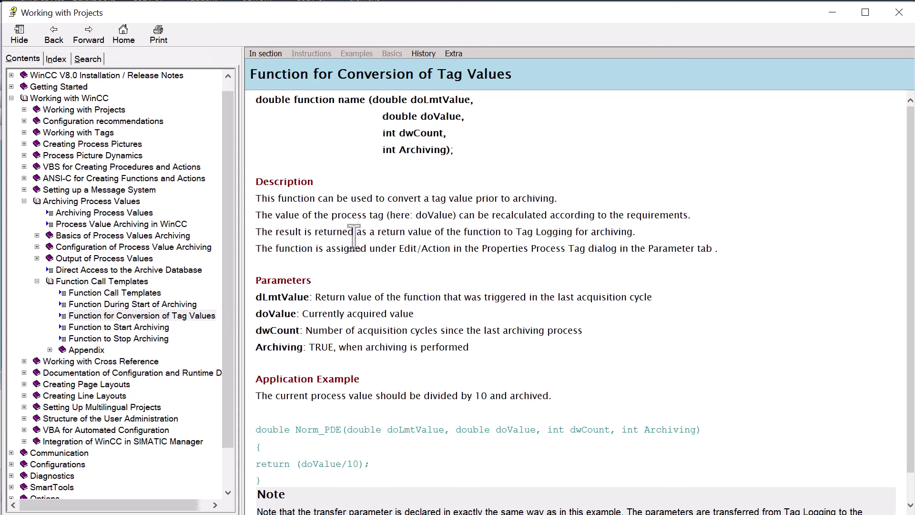
pyautogui.doubleClick(288, 296)
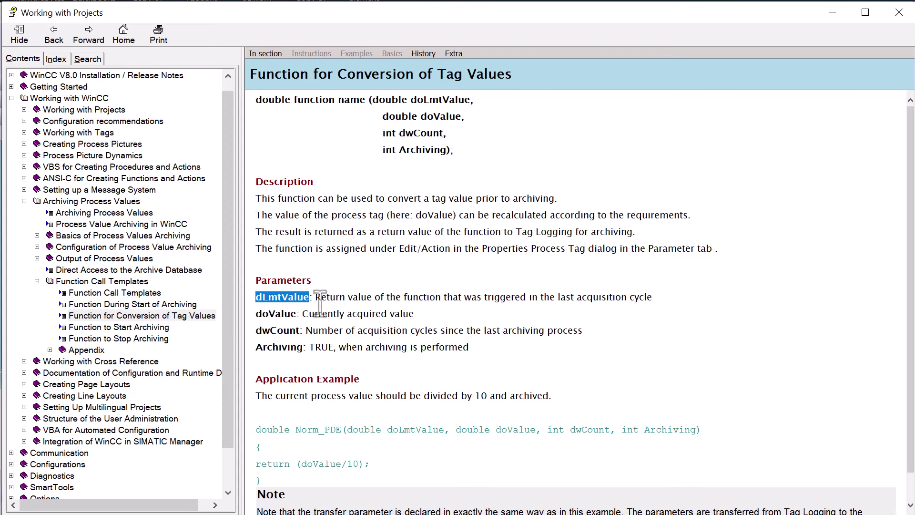
pyautogui.doubleClick(274, 313)
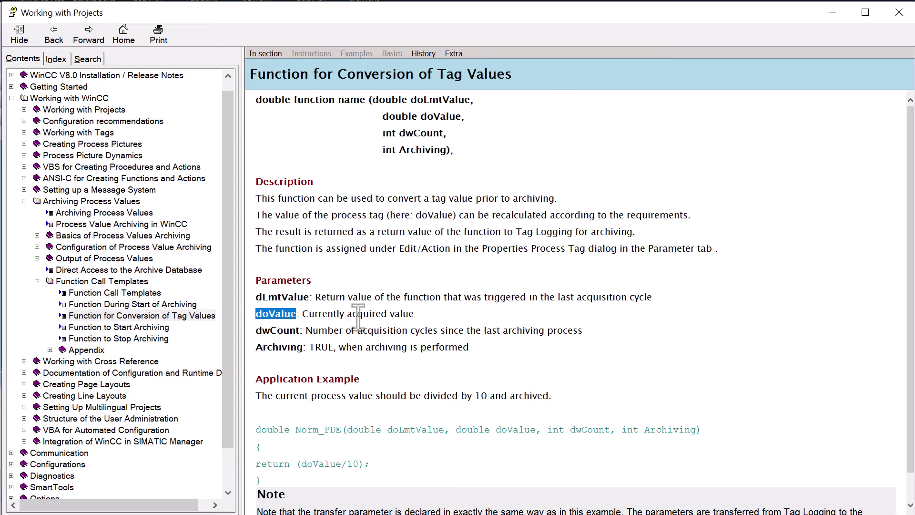
pyautogui.doubleClick(289, 330)
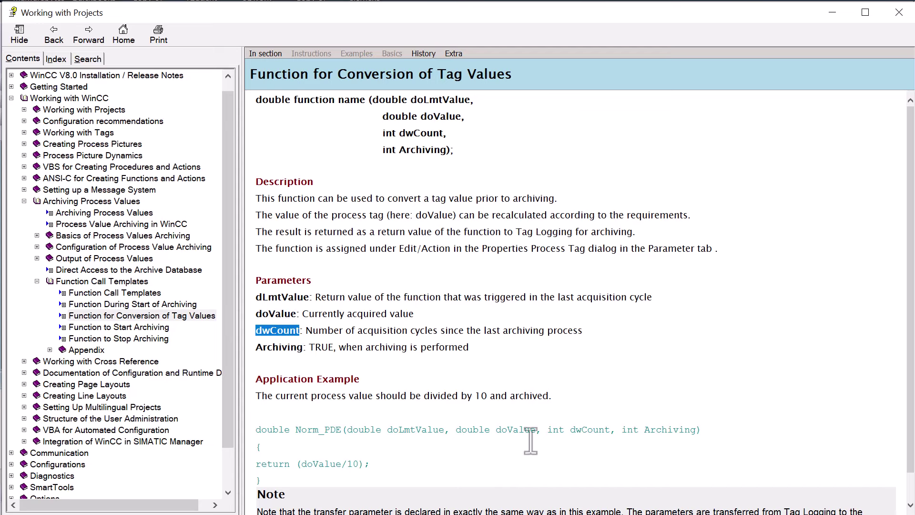
pyautogui.scroll(-1, 472, 450)
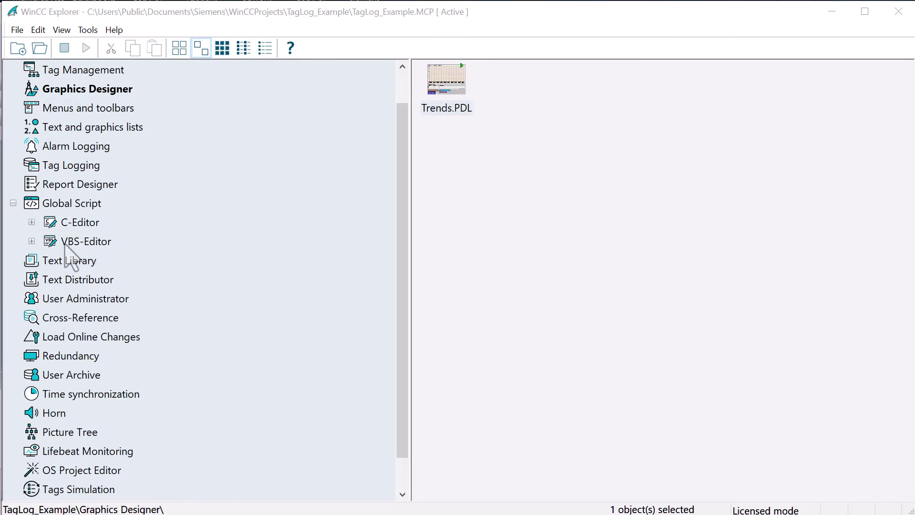
# - Launch the VBS-Editor and add a new global action, Action1, under the Actions folder
pyautogui.doubleClick(70, 242)
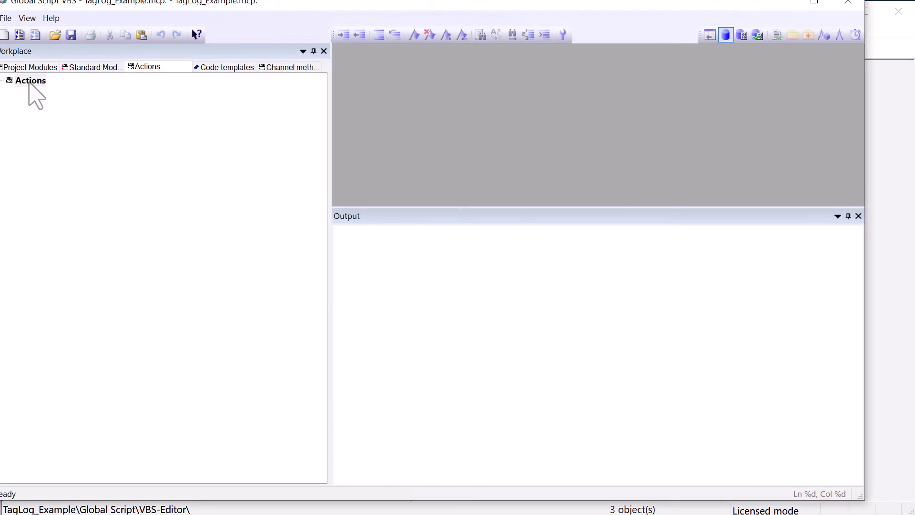
pyautogui.rightClick(21, 81)
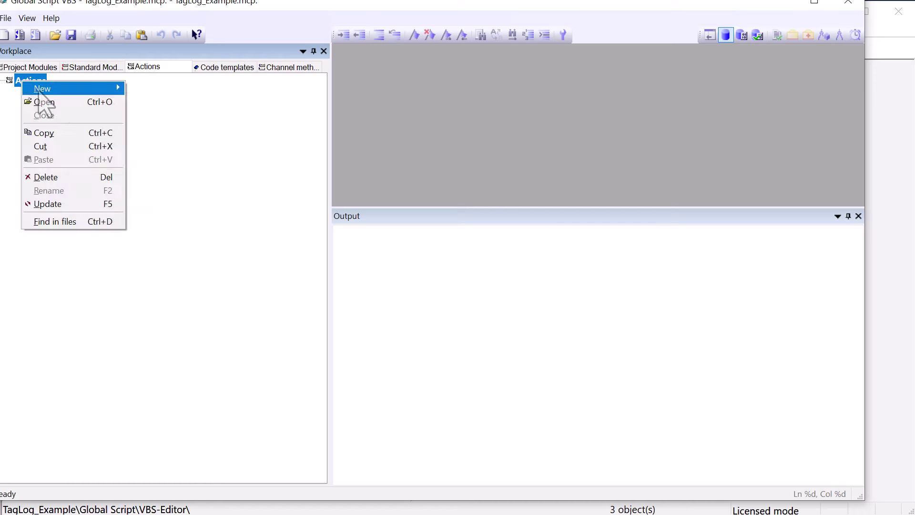
pyautogui.moveTo(52, 89)
pyautogui.click(145, 90)
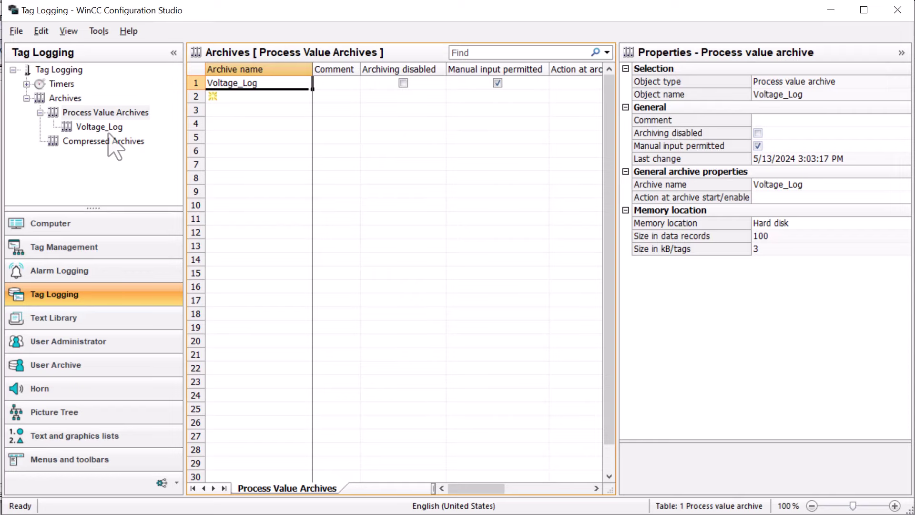
# - Select Total_Voltage in Voltage_Log and inspect its Processing parameter: Action with Sum_Voltages
pyautogui.click(98, 127)
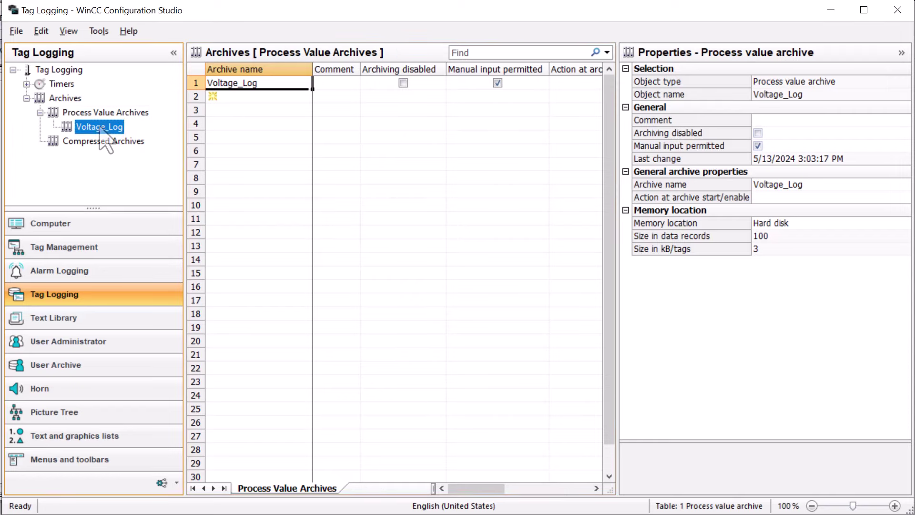
pyautogui.click(185, 83)
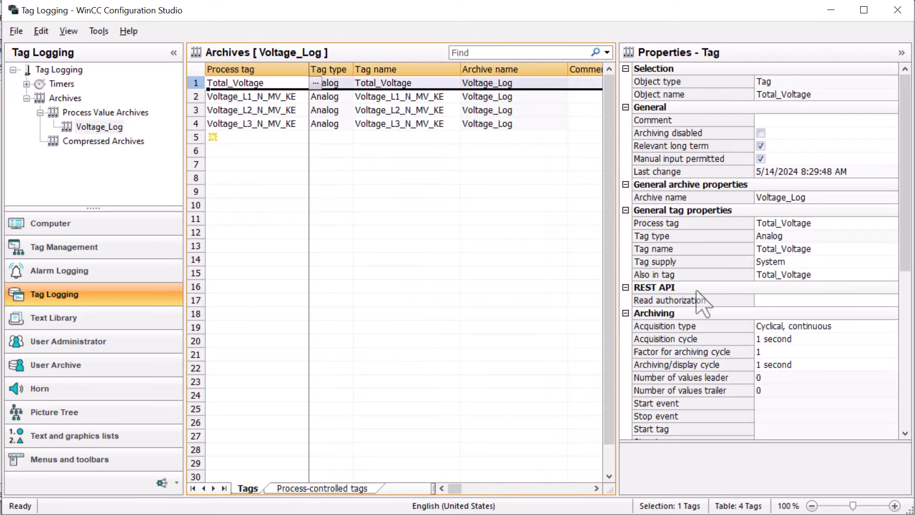
pyautogui.moveTo(619, 297); pyautogui.dragTo(550, 276)
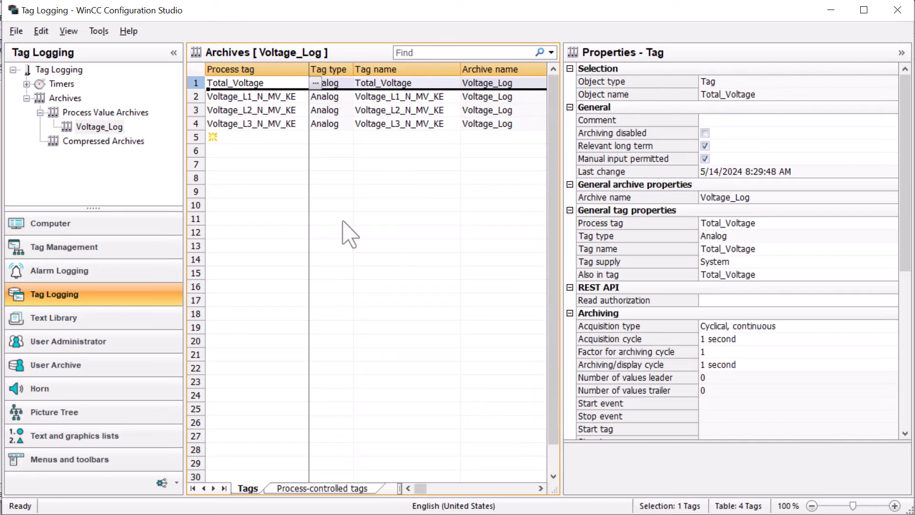
pyautogui.scroll(-7, 719, 348)
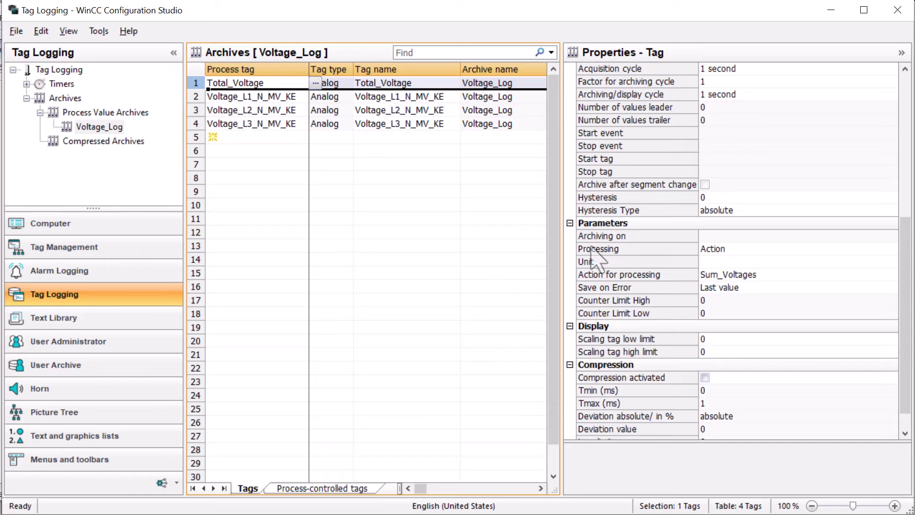
pyautogui.click(592, 247)
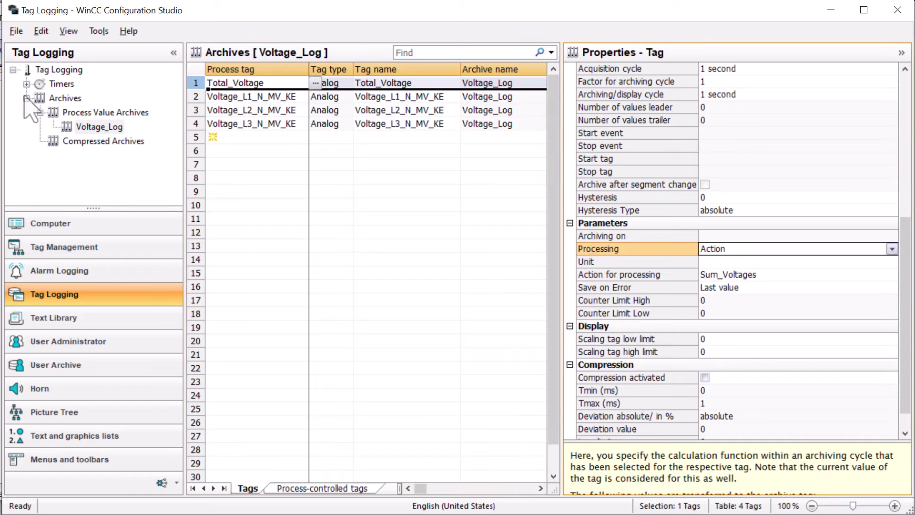